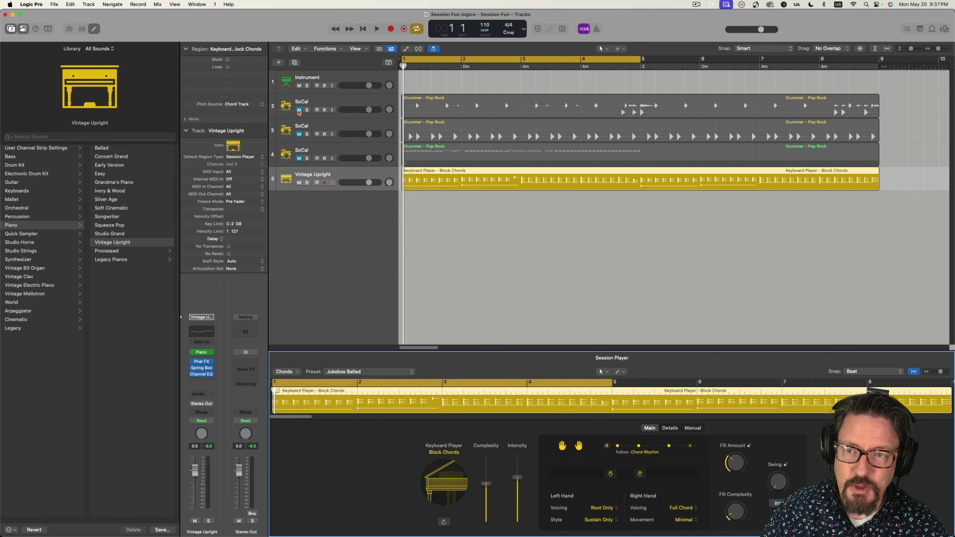
# Unmute the Drummer regions on tracks 2–4, then inspect each SoCal track and the Vintage Upright track.
pyautogui.moveTo(299, 110); pyautogui.dragTo(299, 158)
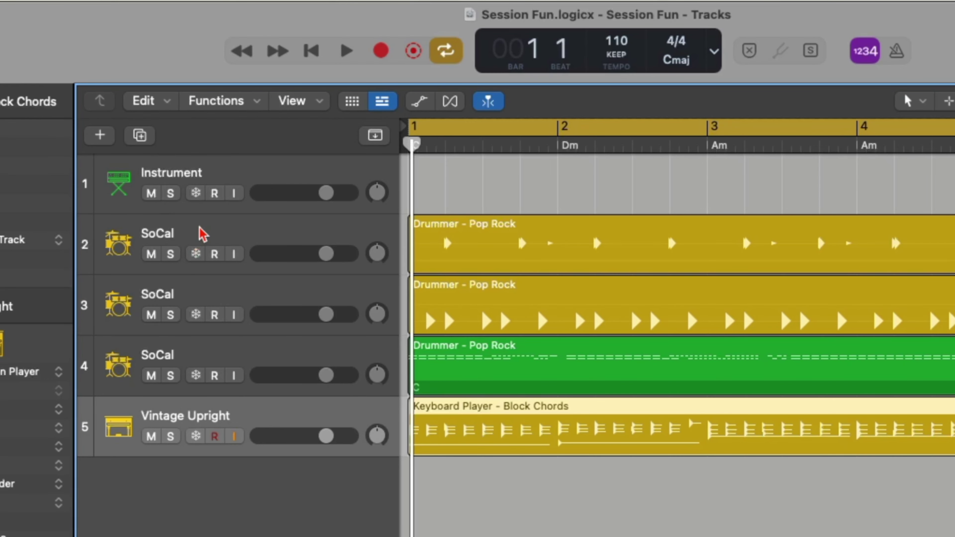
pyautogui.click(203, 234)
pyautogui.click(213, 297)
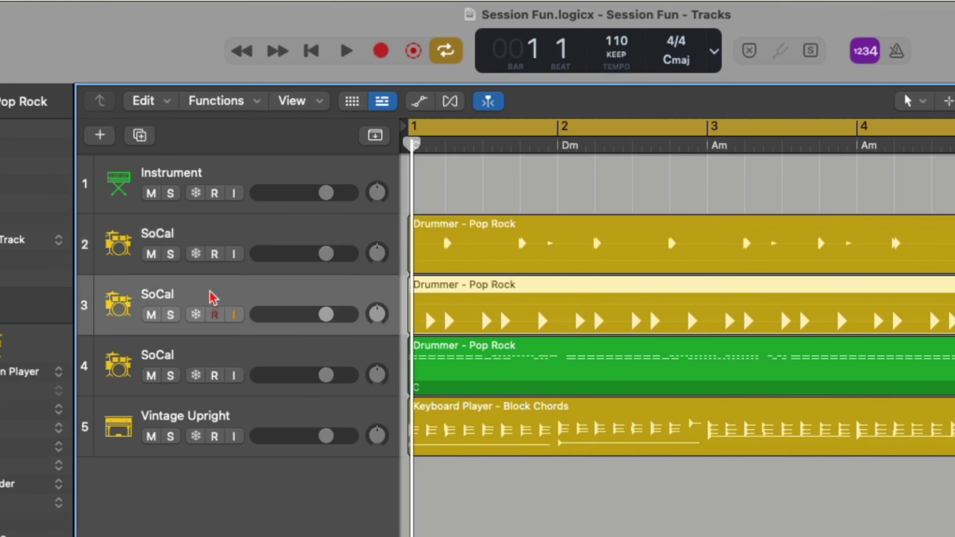
pyautogui.click(233, 347)
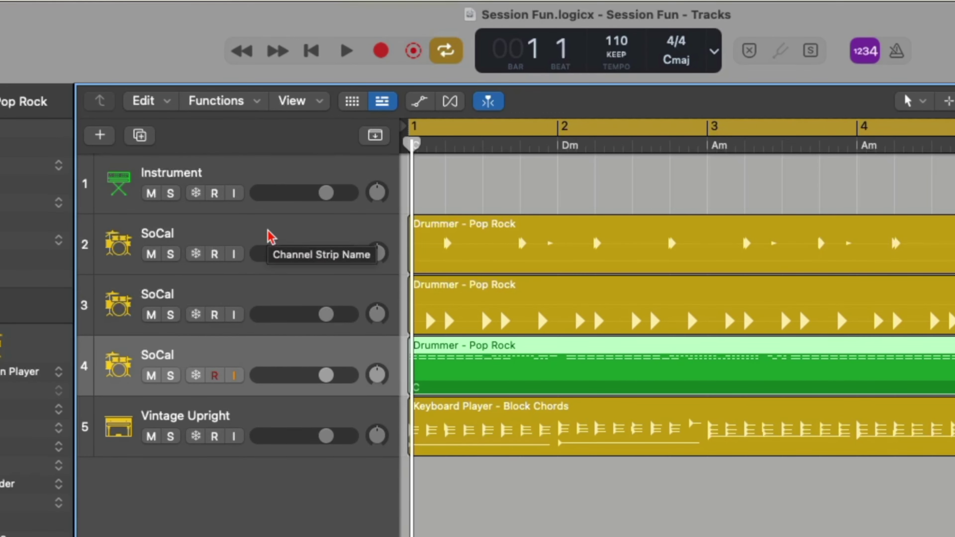
pyautogui.click(268, 235)
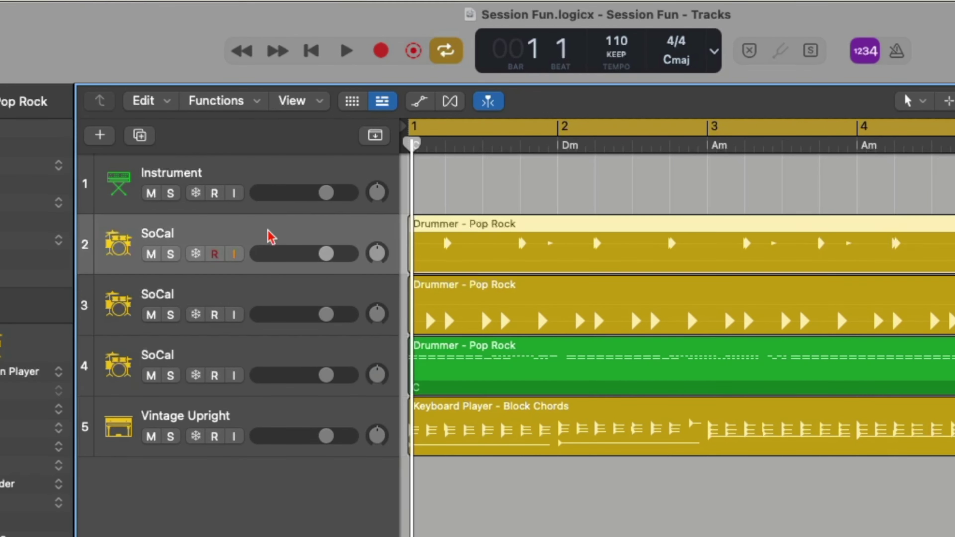
pyautogui.click(253, 421)
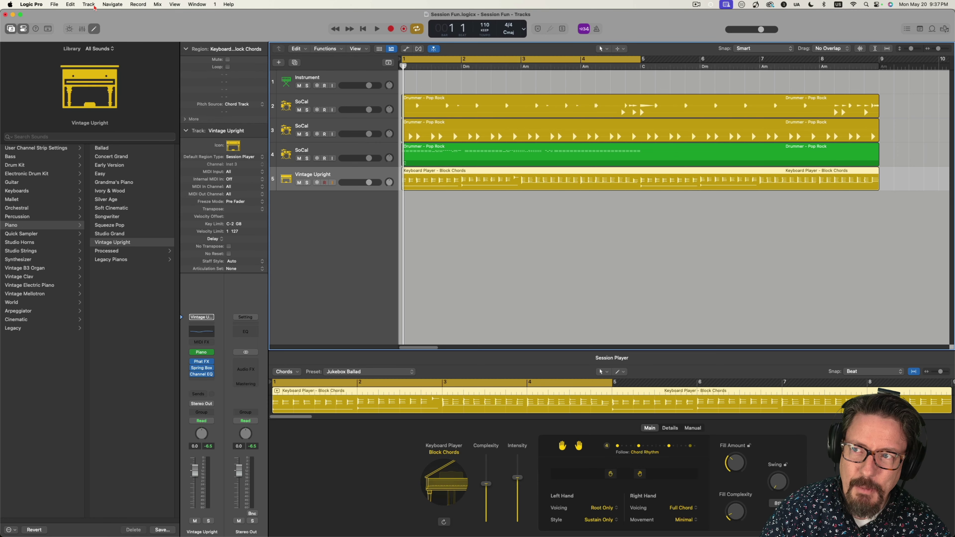
# Add an empty sixth Vintage Upright track sharing track 5's instrument, and keep it selected.
pyautogui.click(89, 5)
pyautogui.moveTo(94, 57)
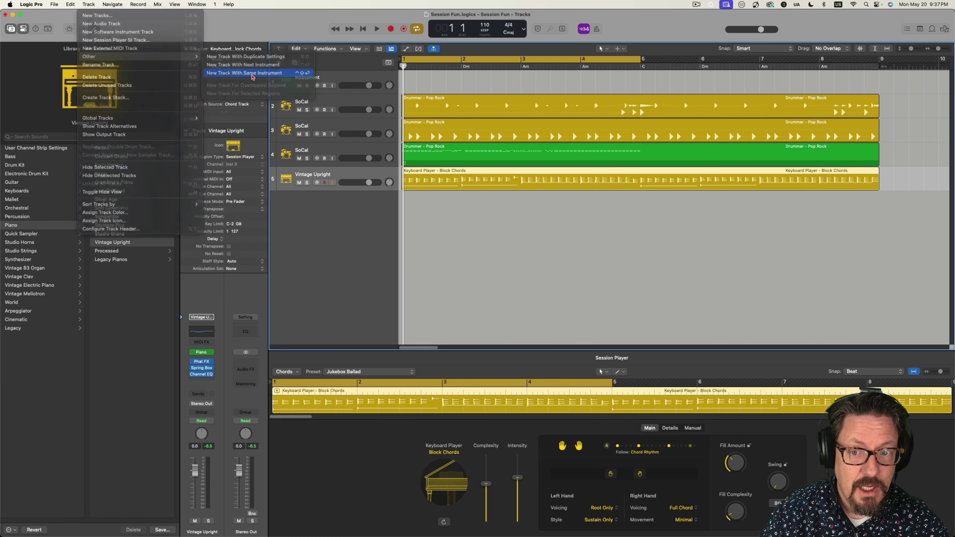
pyautogui.click(613, 186)
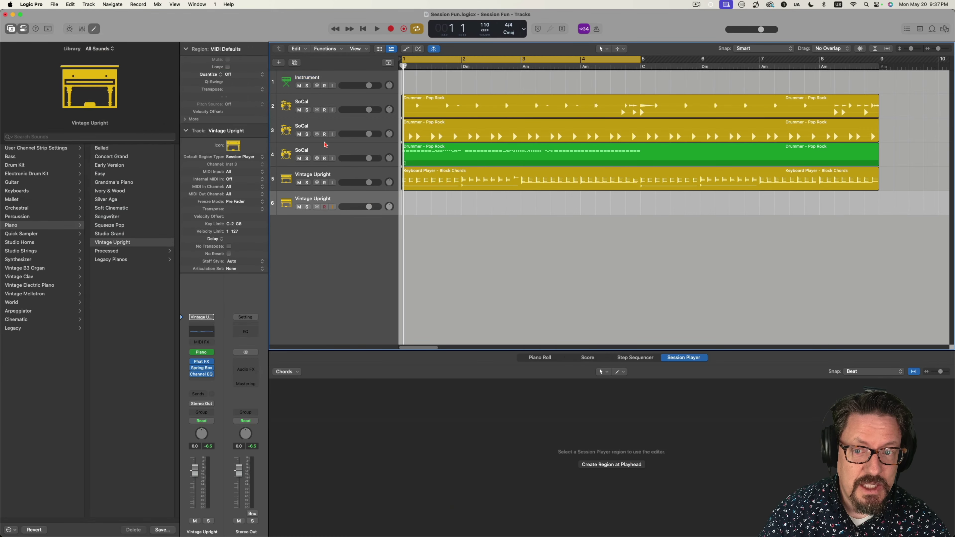
pyautogui.click(341, 178)
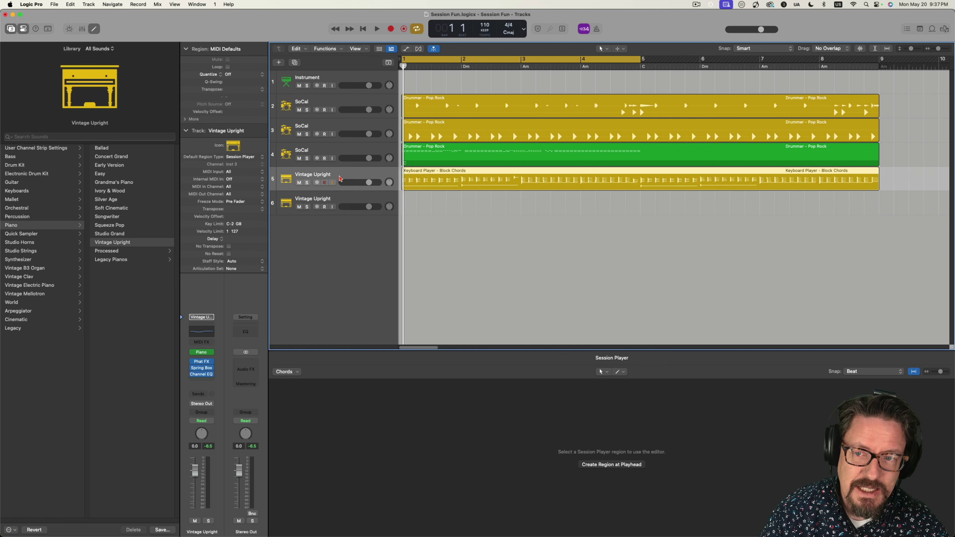
pyautogui.click(344, 196)
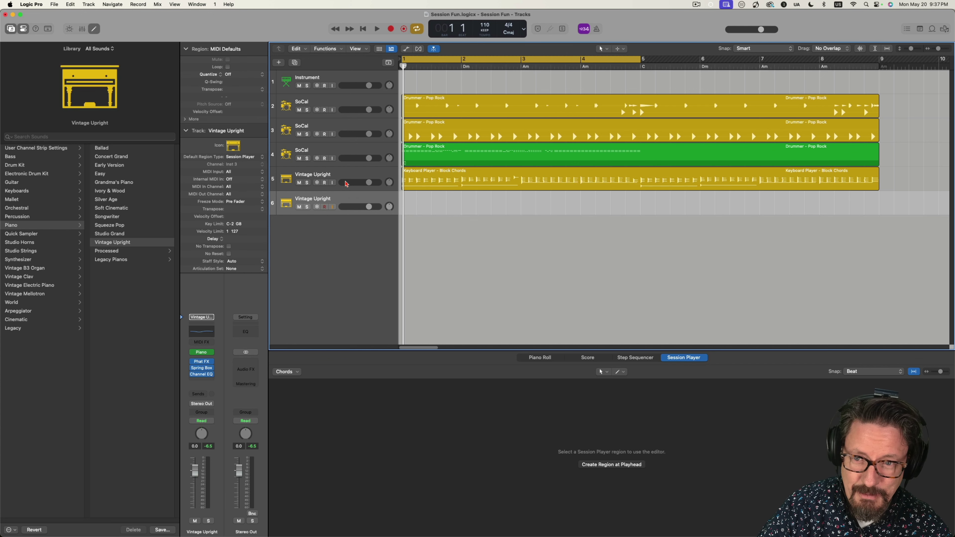
pyautogui.click(306, 183)
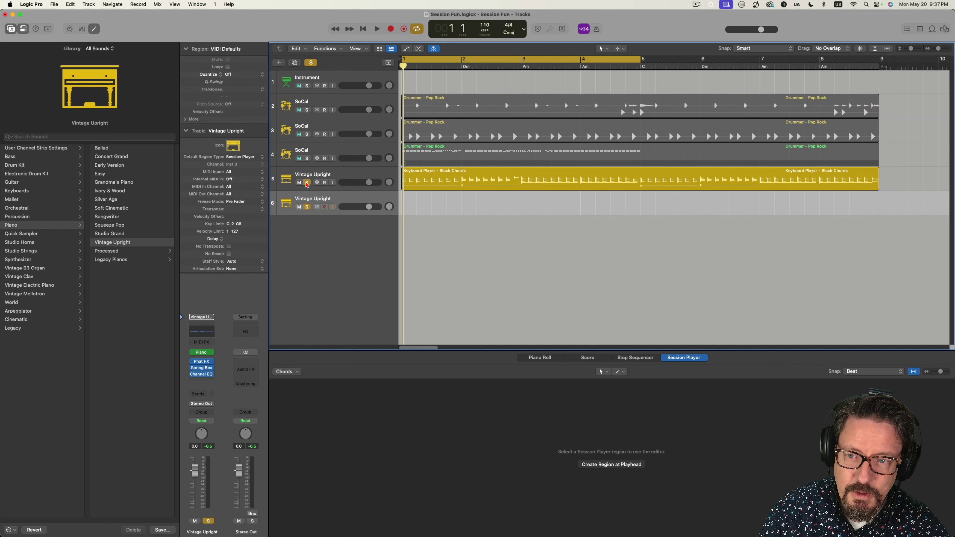
pyautogui.click(307, 182)
pyautogui.click(299, 183)
pyautogui.click(299, 182)
pyautogui.press('a')
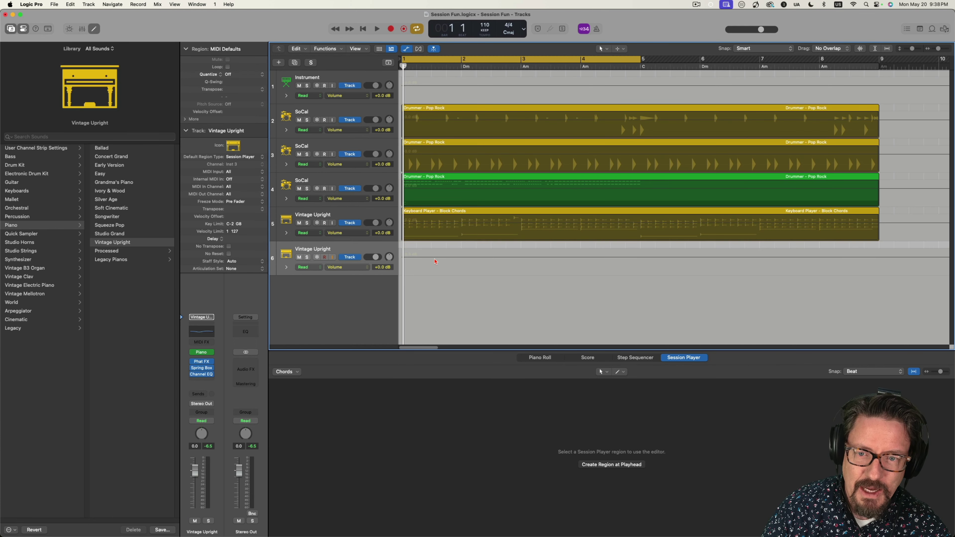
pyautogui.click(439, 257)
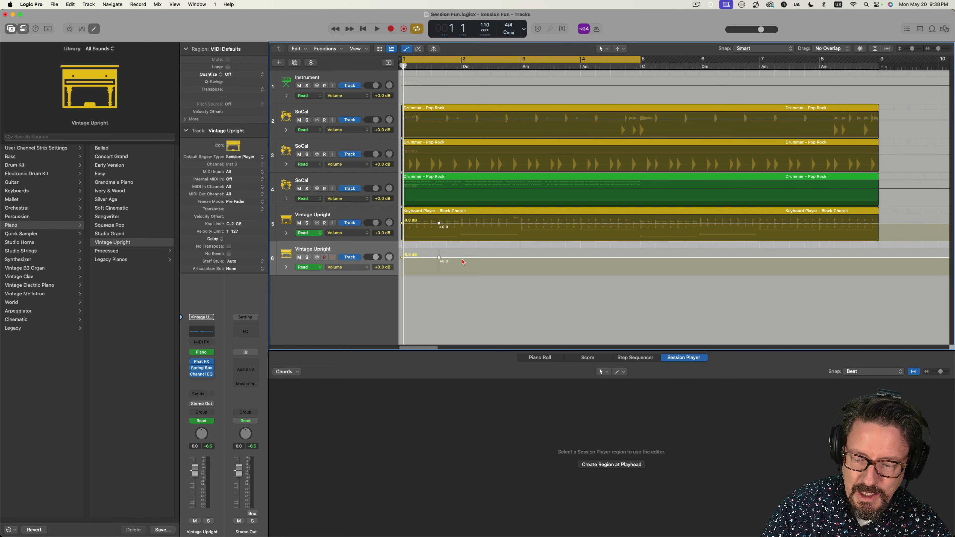
pyautogui.press('super+z')
pyautogui.press('a')
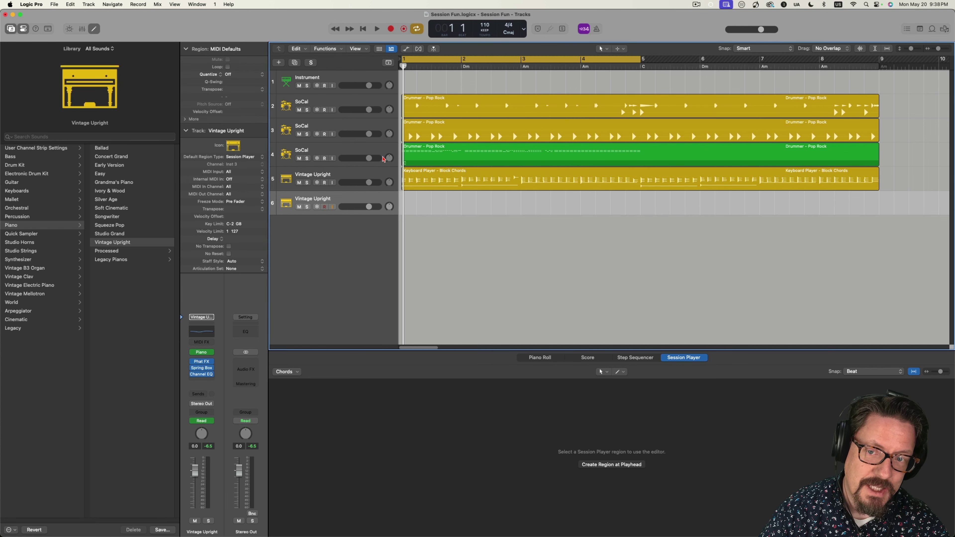
pyautogui.click(338, 105)
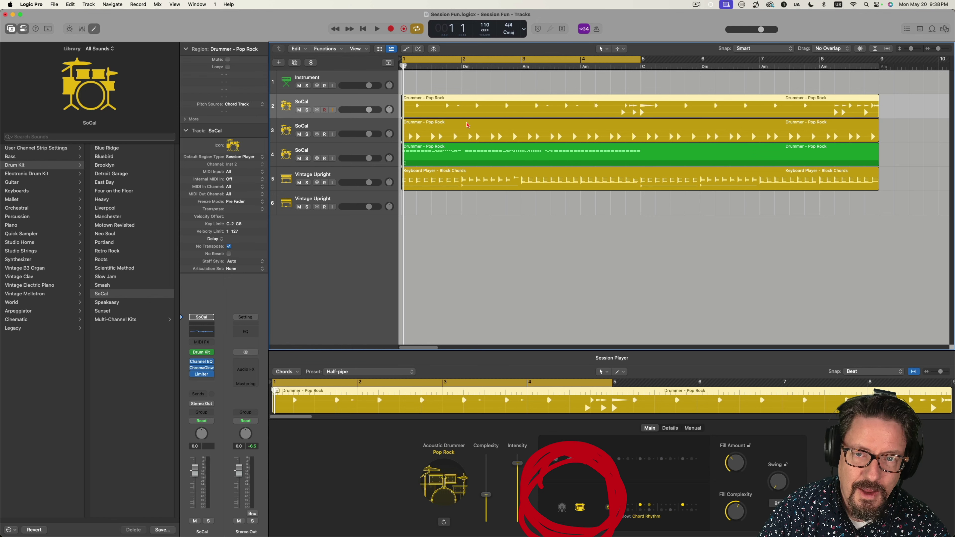
# Compare track 3's and track 2's Drummer regions in the Session Player editor, ending on track 3.
pyautogui.click(498, 132)
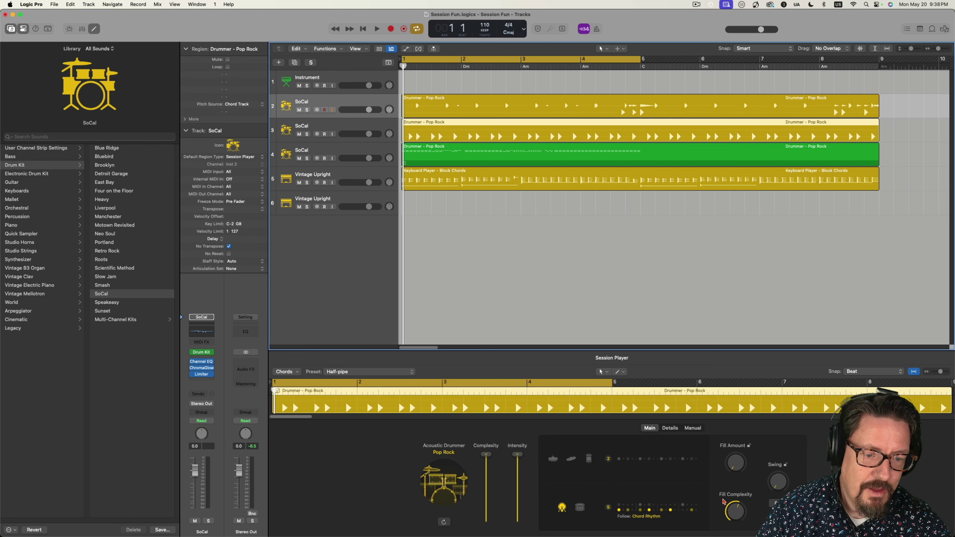
pyautogui.click(581, 105)
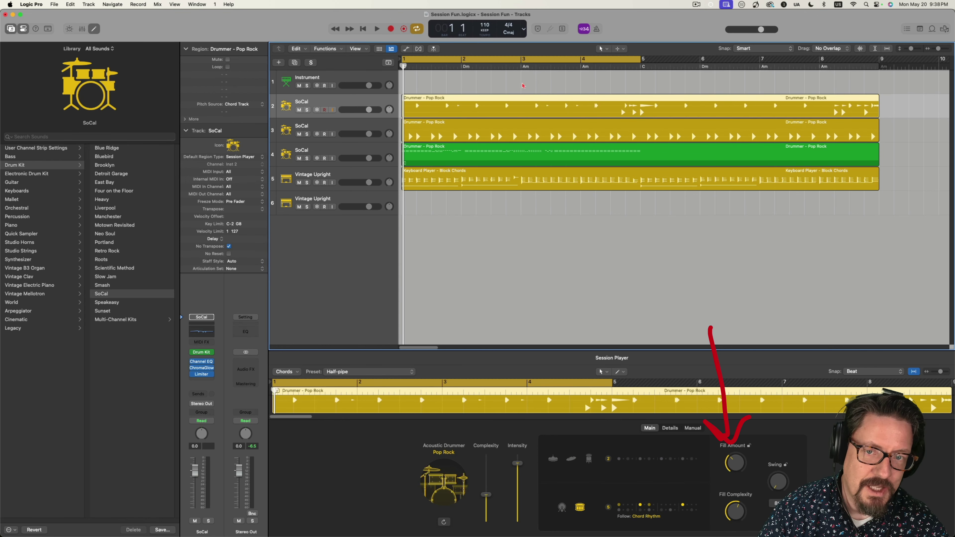
pyautogui.click(540, 125)
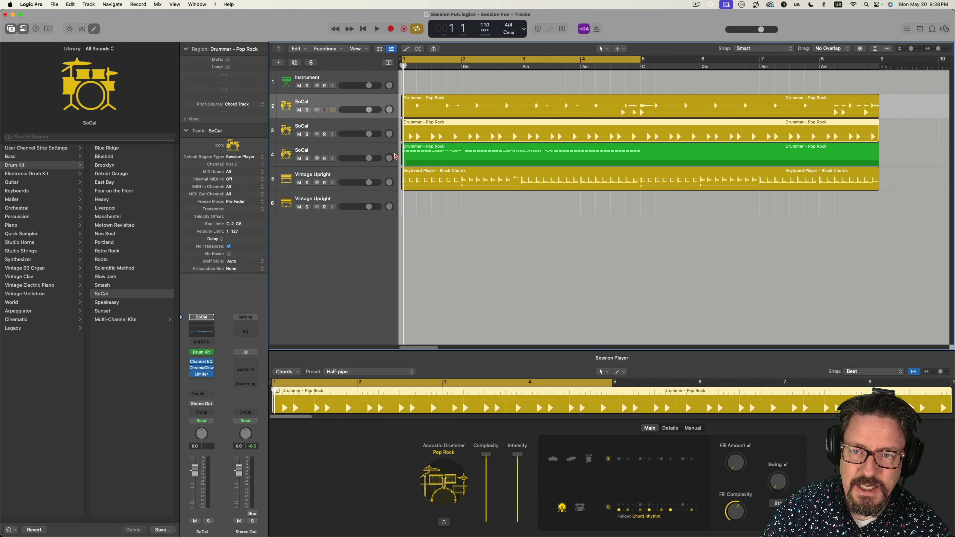
# Mute the hand-drawn region on track 4 and the other Drummer region using the Mute Tool.
pyautogui.rightClick(416, 151)
pyautogui.press('m')
pyautogui.click(417, 154)
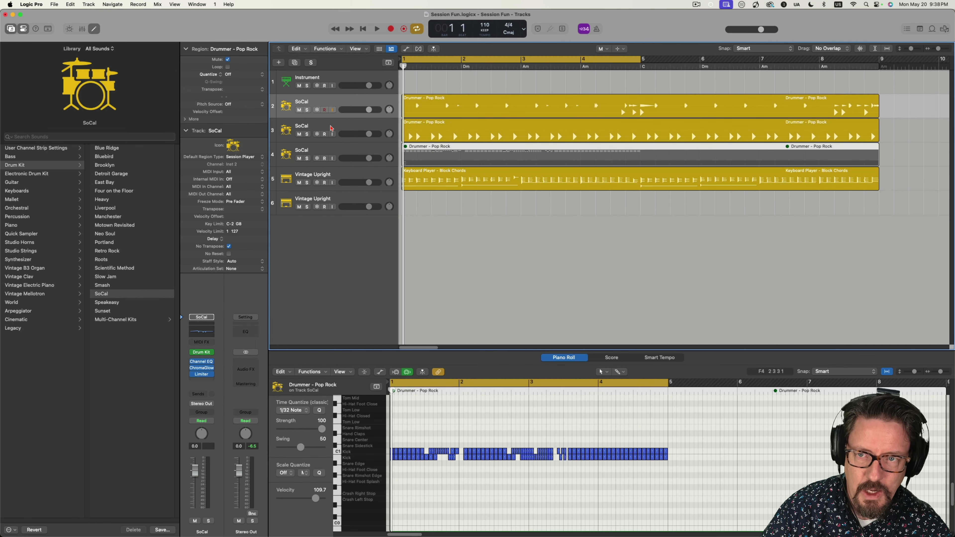
pyautogui.click(428, 128)
pyautogui.press('space')
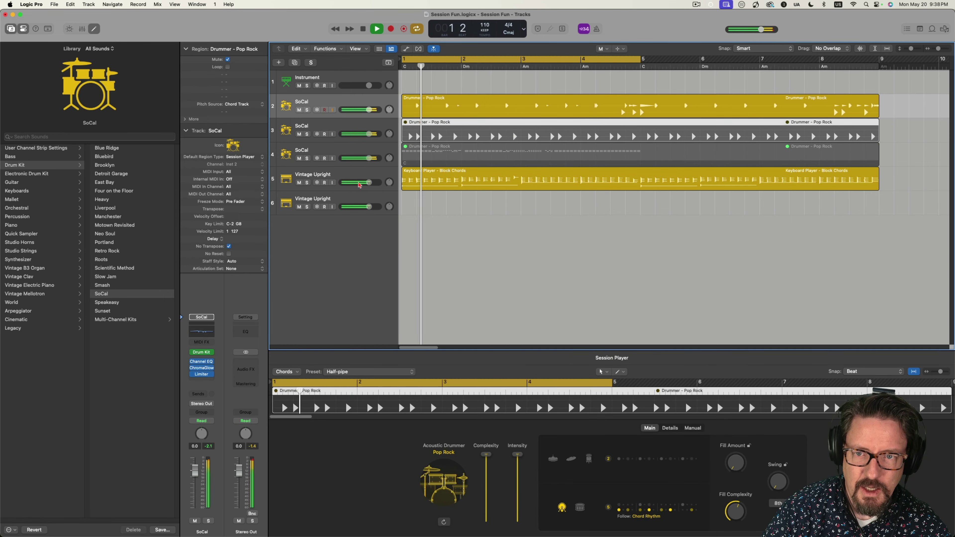
# Mute the keyboard tracks and audition track 3's Drummer region on its own.
pyautogui.click(299, 183)
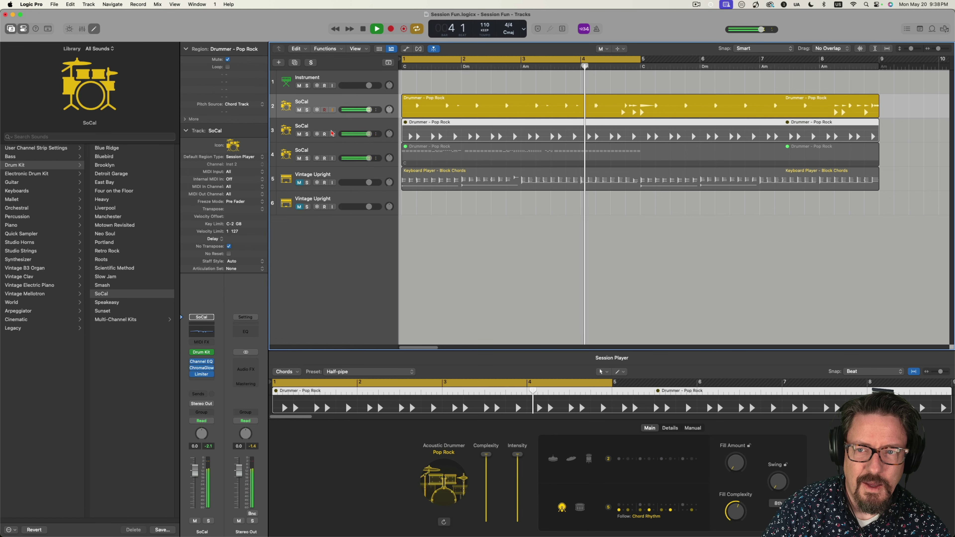
pyautogui.press('space')
pyautogui.click(443, 131)
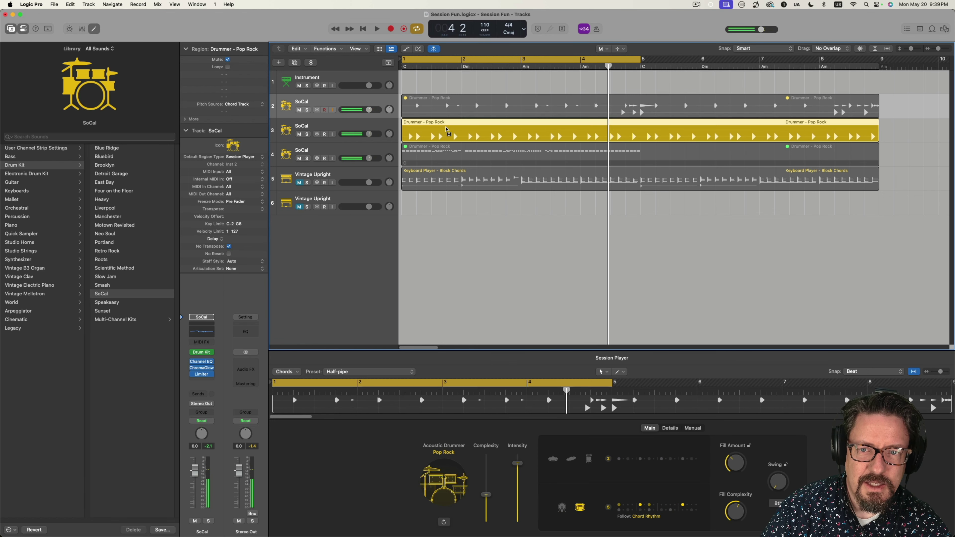
pyautogui.press('space')
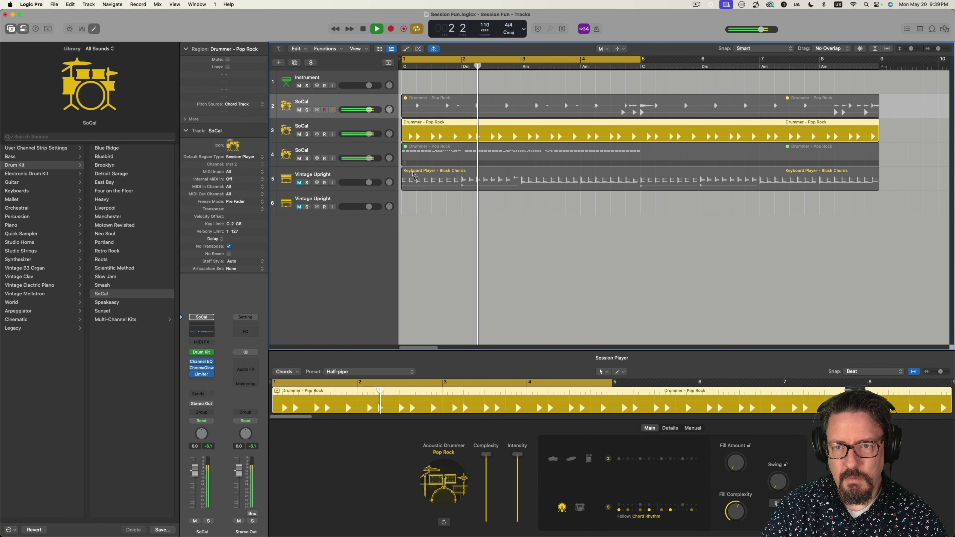
pyautogui.press('space')
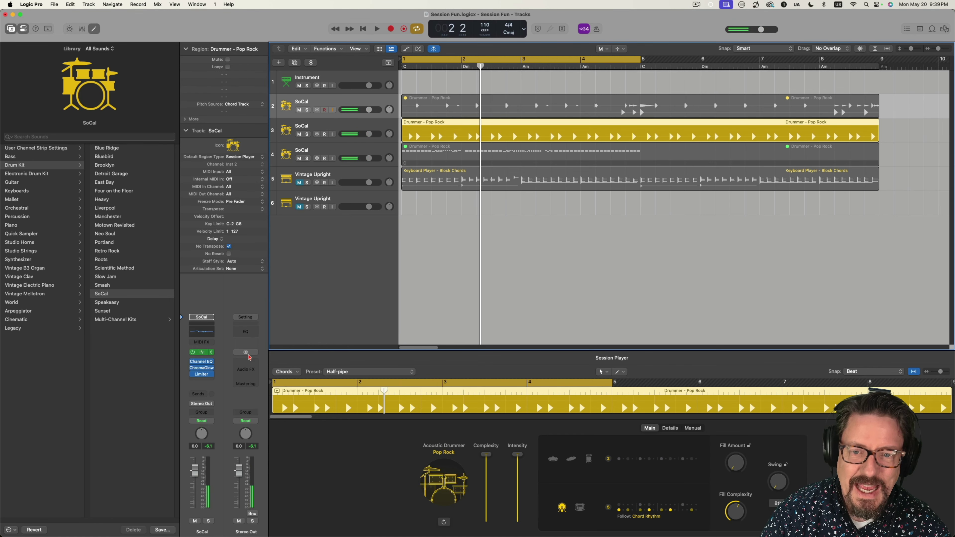
pyautogui.click(201, 352)
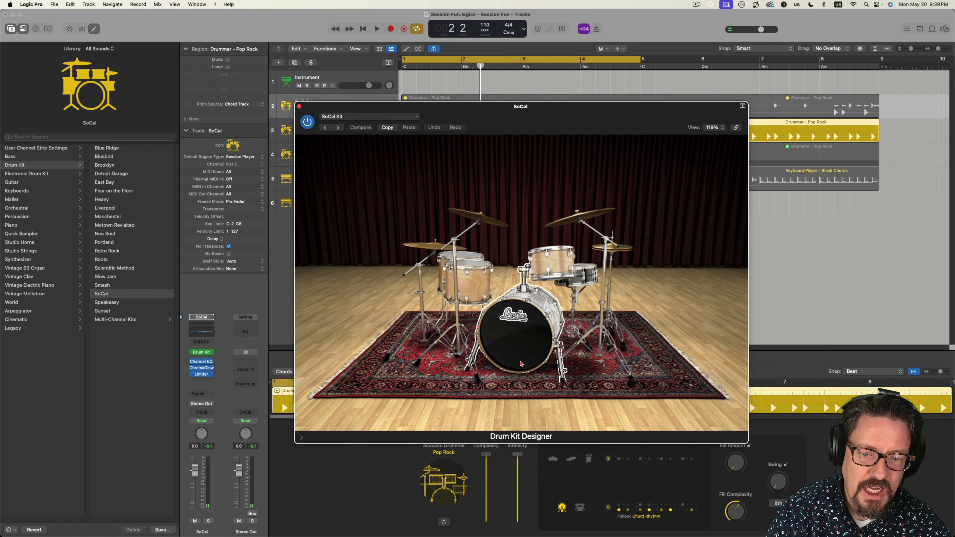
pyautogui.click(530, 357)
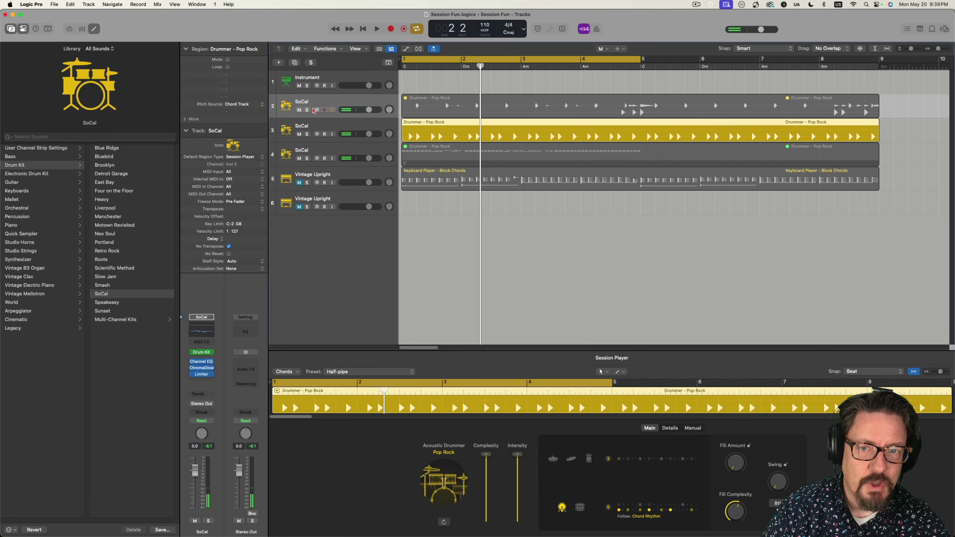
pyautogui.click(299, 107)
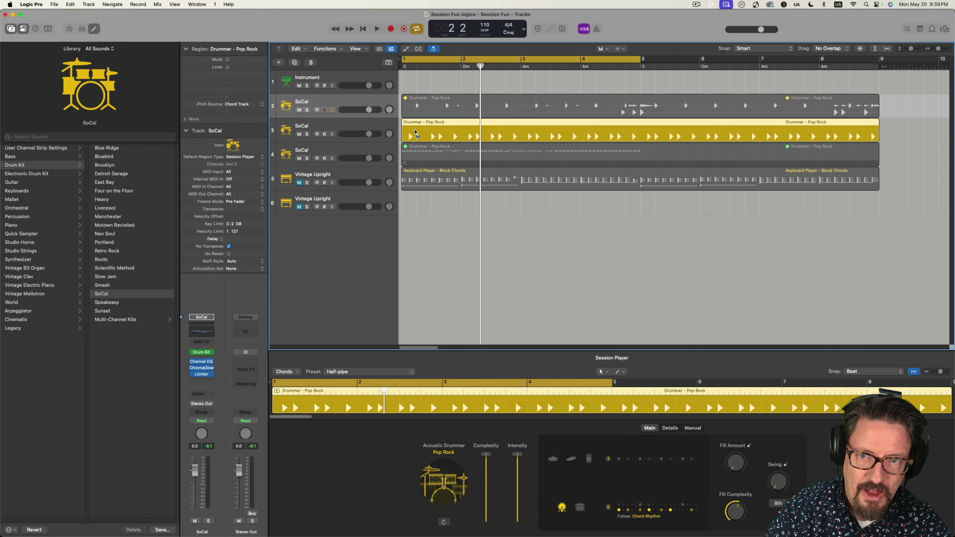
# Load track 2's Drummer – Pop Rock region in the Session Player and play it.
pyautogui.click(413, 107)
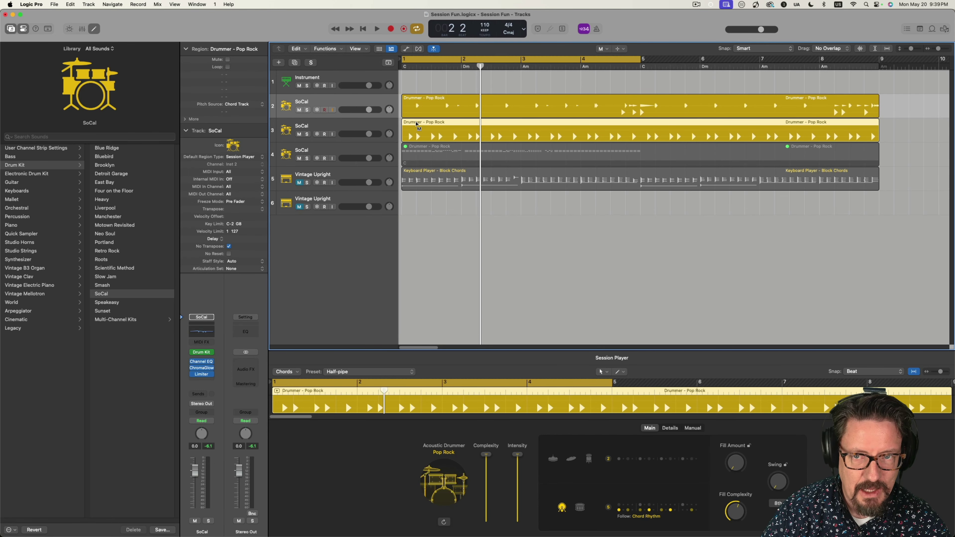
pyautogui.press('space')
pyautogui.click(462, 105)
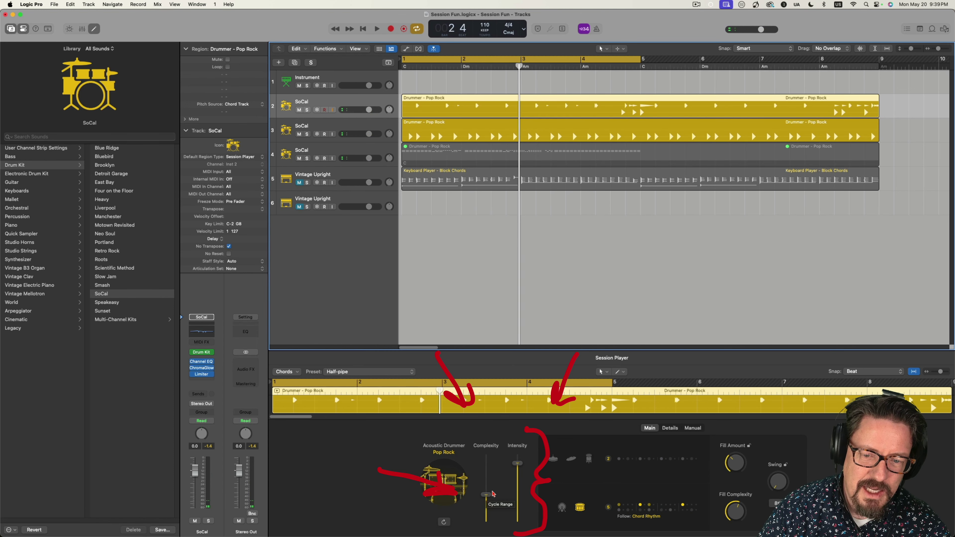
# Set track 2's drummer to follow rhythm pattern 1 and raise its intensity while auditioning.
pyautogui.moveTo(518, 462)
pyautogui.mouseDown()
pyautogui.moveTo(518, 523)
pyautogui.moveTo(488, 507)
pyautogui.mouseUp()
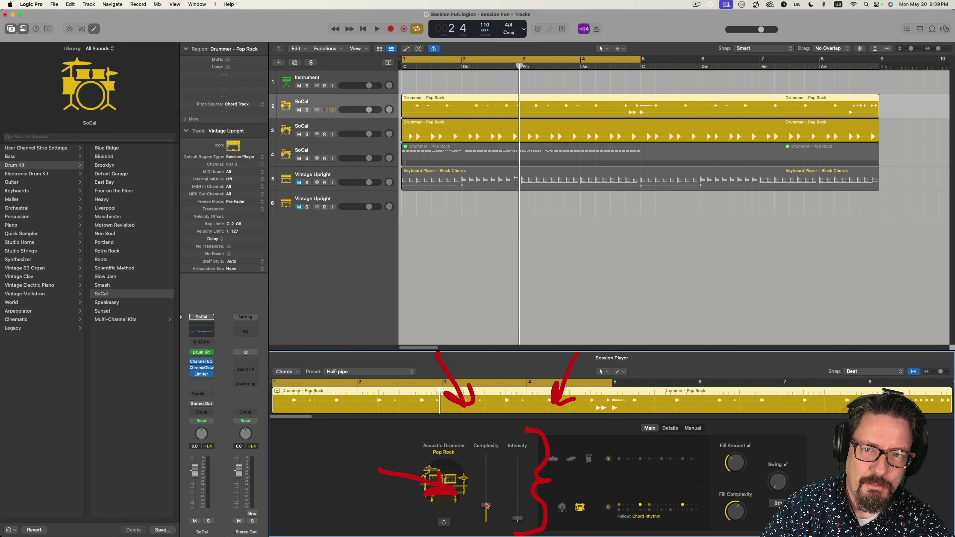
pyautogui.press('space')
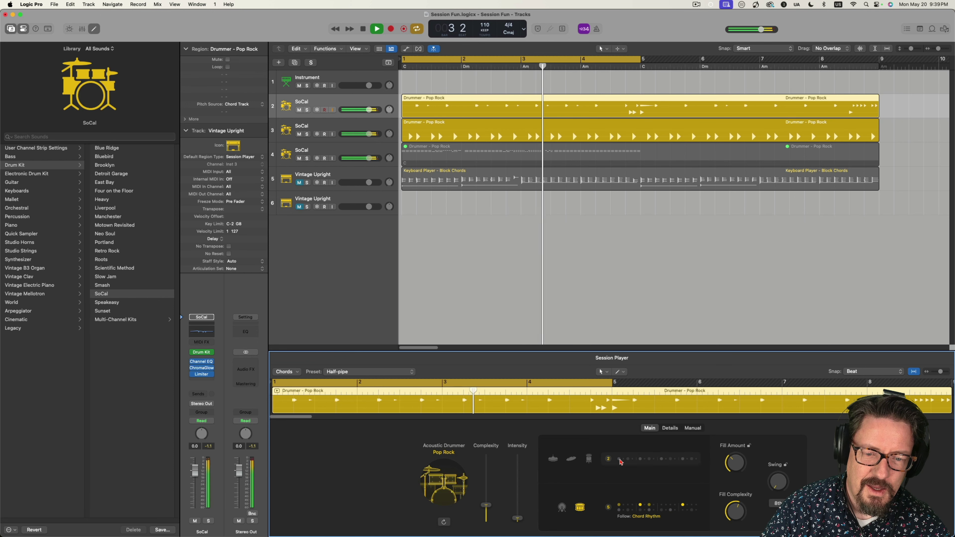
pyautogui.click(639, 508)
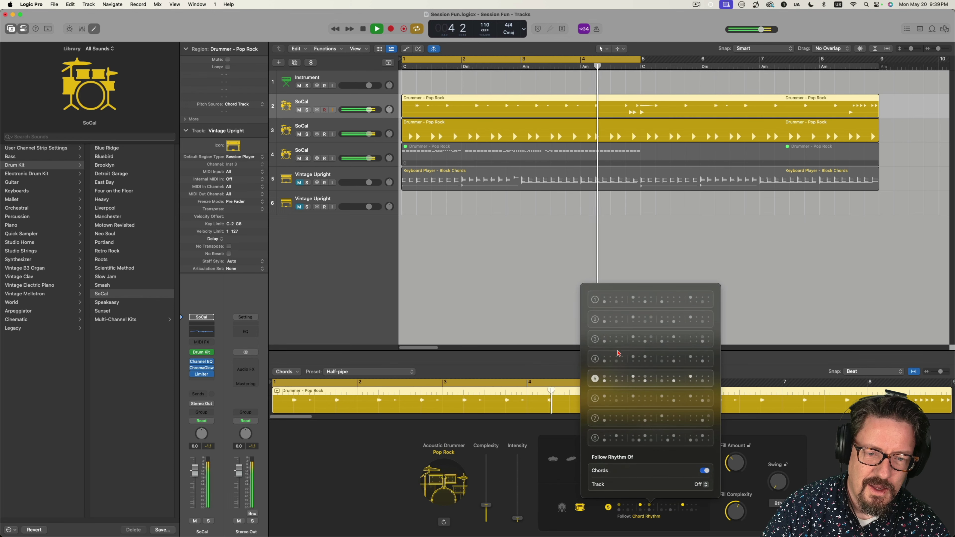
pyautogui.click(613, 301)
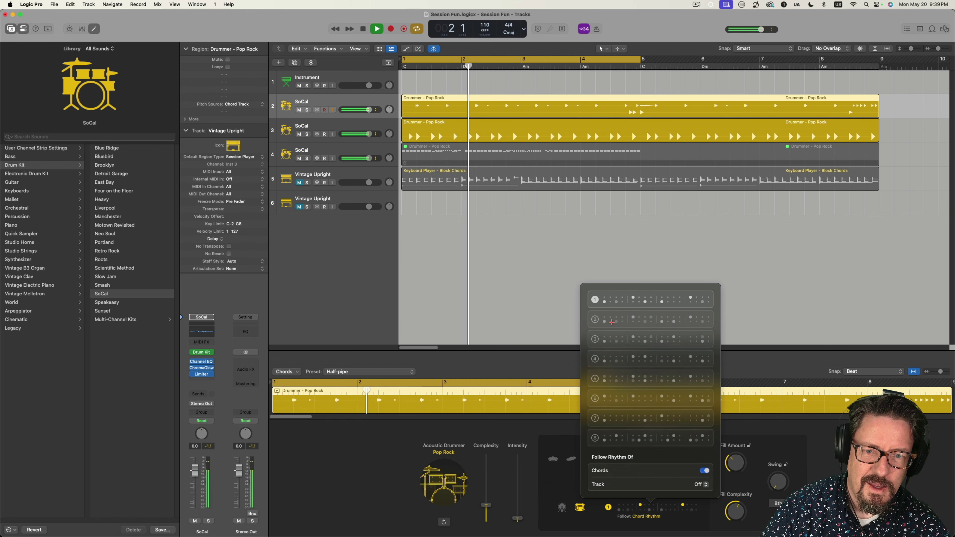
pyautogui.click(518, 518)
pyautogui.moveTo(517, 518); pyautogui.dragTo(519, 485)
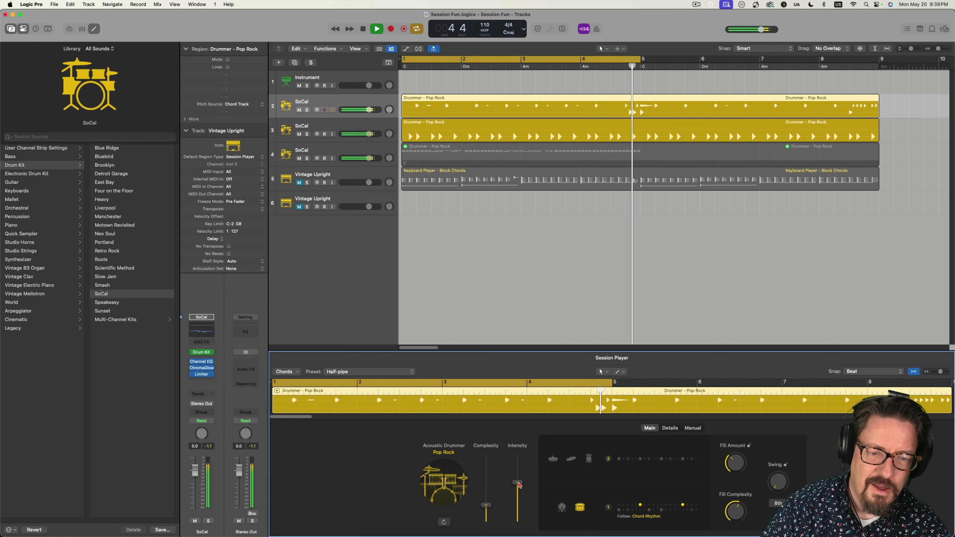
pyautogui.press('space')
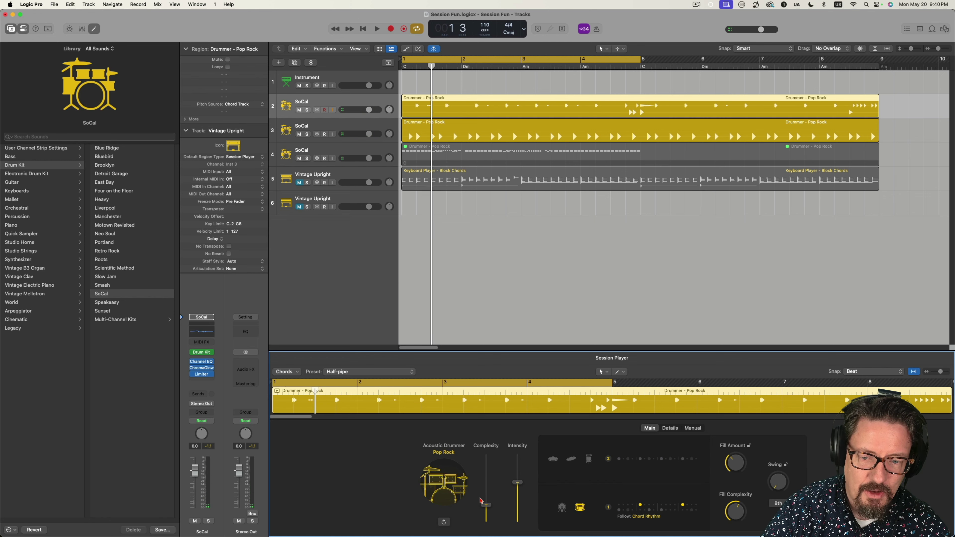
# Audition track 3's drummer at minimum complexity and intensity, then set complexity halfway and intensity near maximum.
pyautogui.click(436, 129)
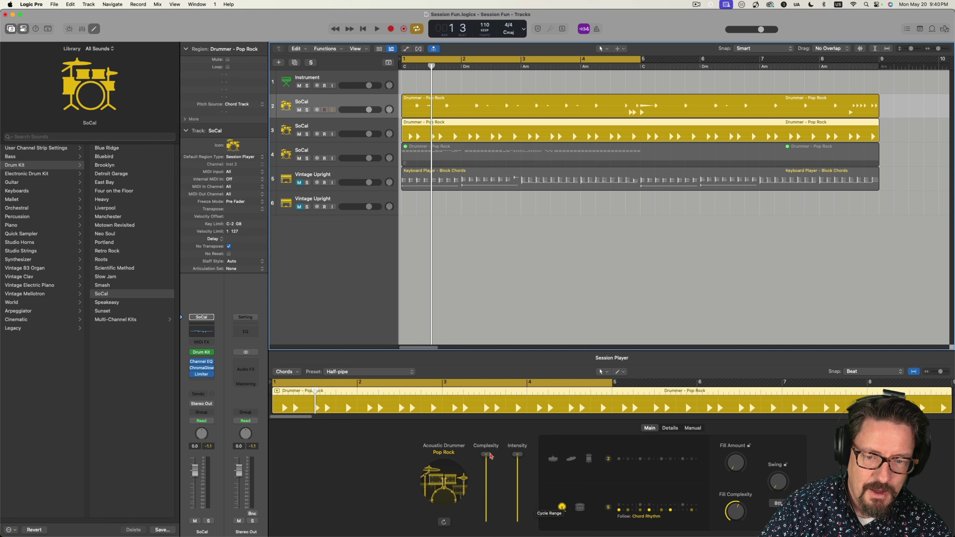
pyautogui.moveTo(486, 482); pyautogui.dragTo(486, 525)
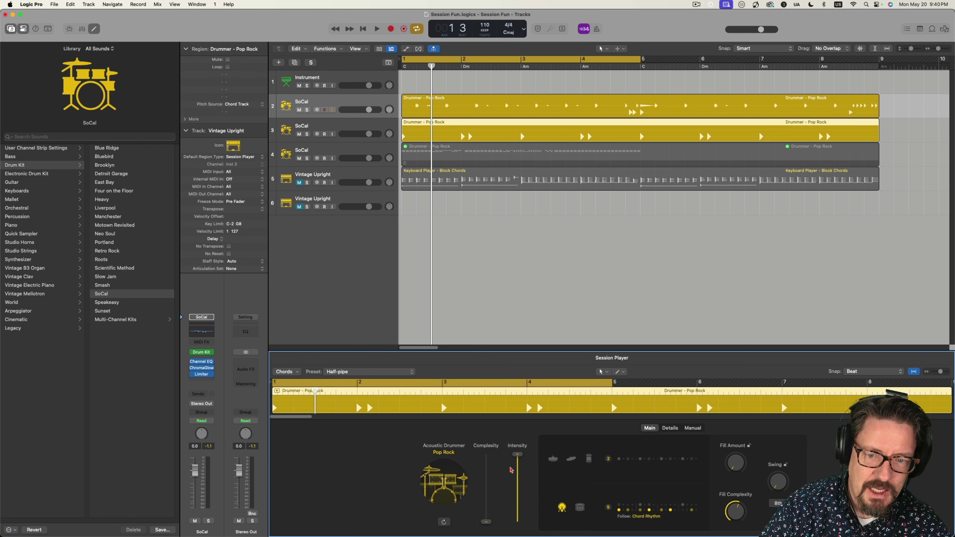
pyautogui.moveTo(517, 456); pyautogui.dragTo(520, 502)
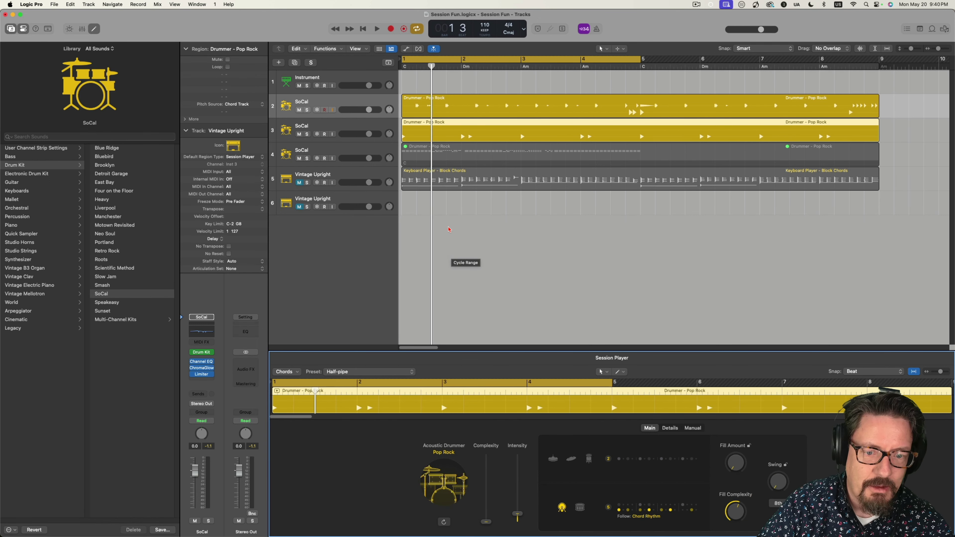
pyautogui.press('space')
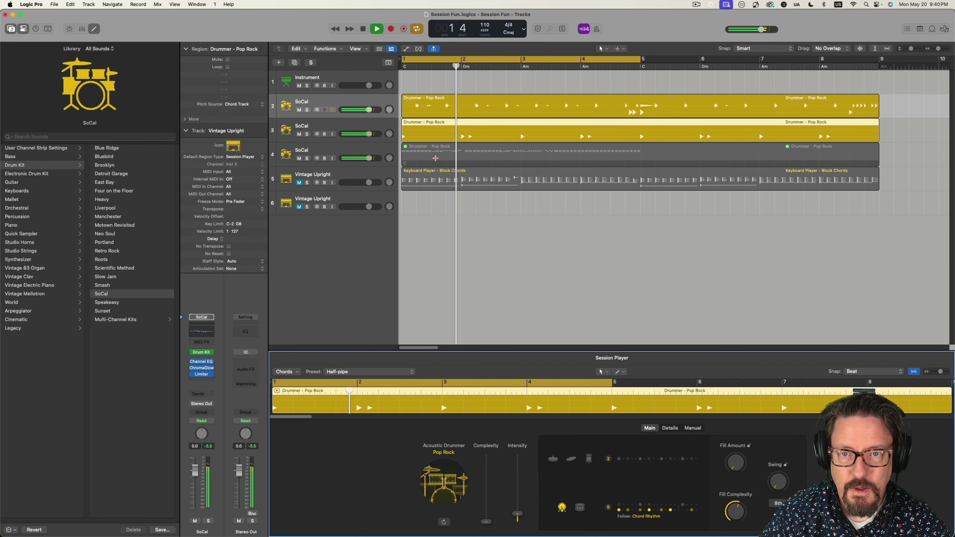
pyautogui.press('space')
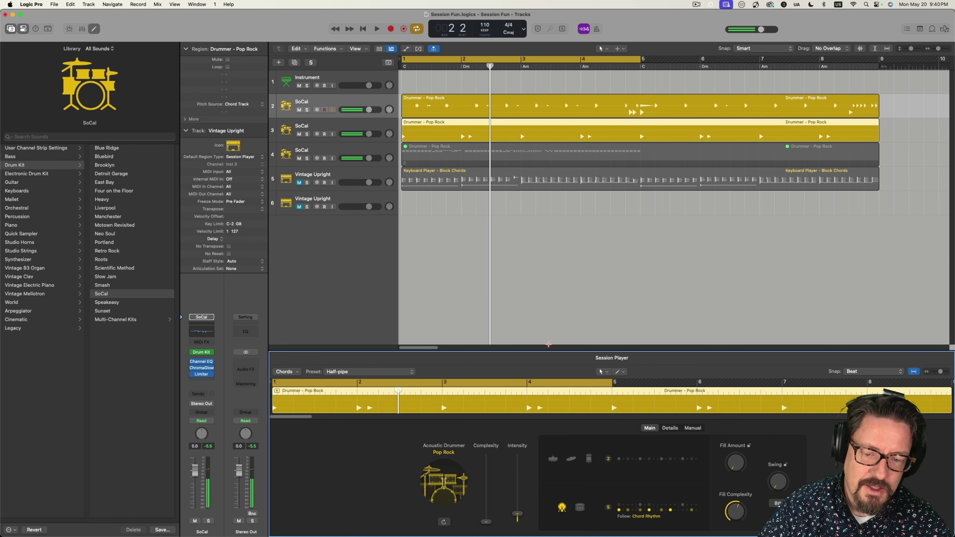
pyautogui.moveTo(489, 523); pyautogui.dragTo(487, 482)
pyautogui.moveTo(517, 515); pyautogui.dragTo(519, 471)
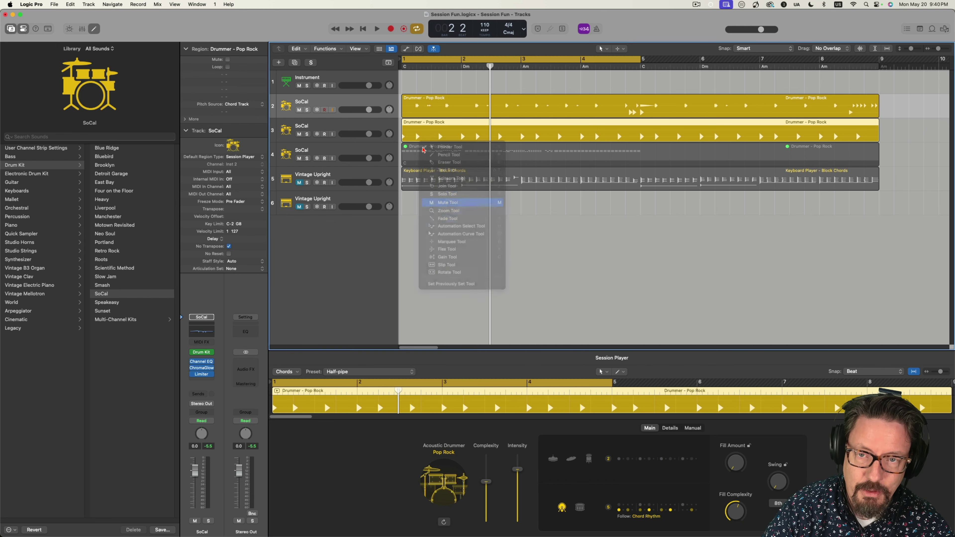
# Unmute track 4's hand-drawn drummer region with the Mute Tool and play the drum parts from bar 1.
pyautogui.click(423, 150)
pyautogui.click(346, 152)
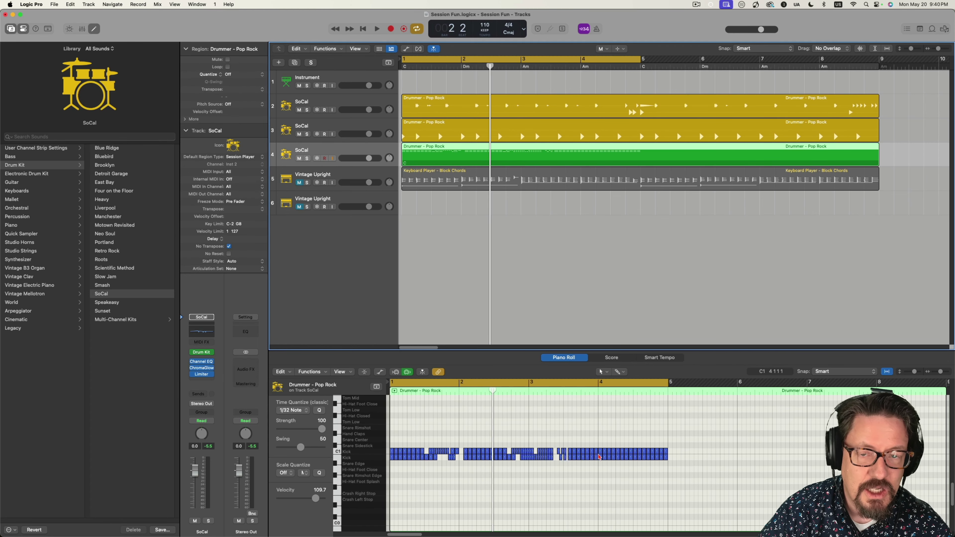
pyautogui.moveTo(597, 454)
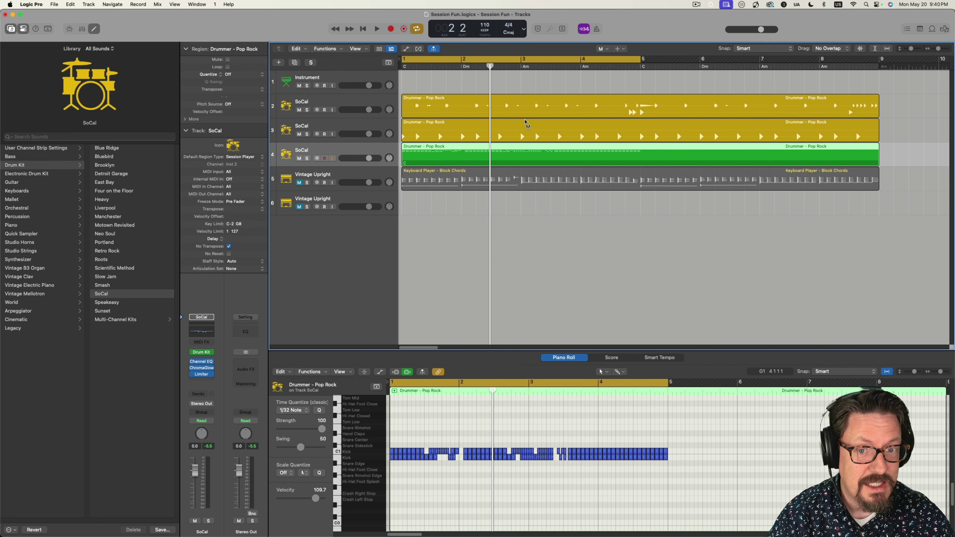
pyautogui.press('Return')
pyautogui.press('space')
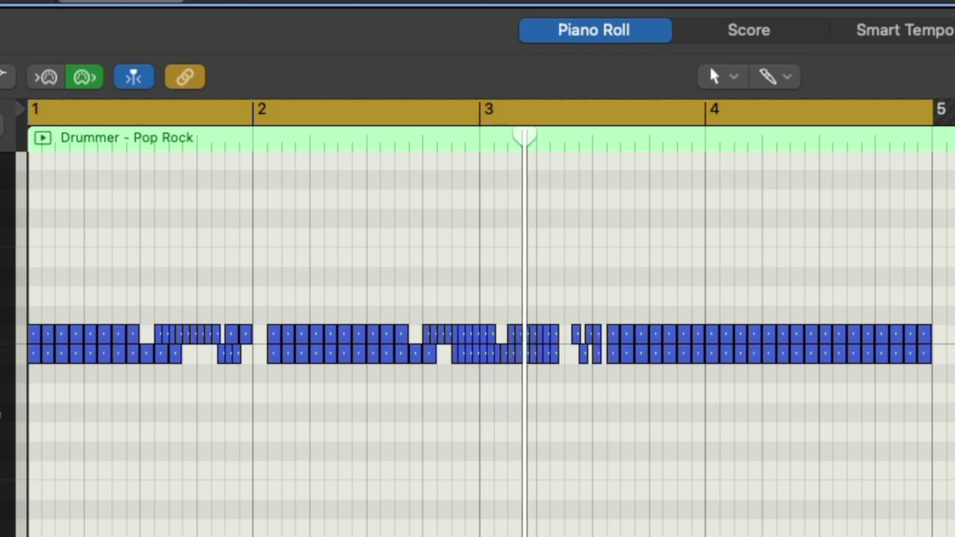
pyautogui.press('space')
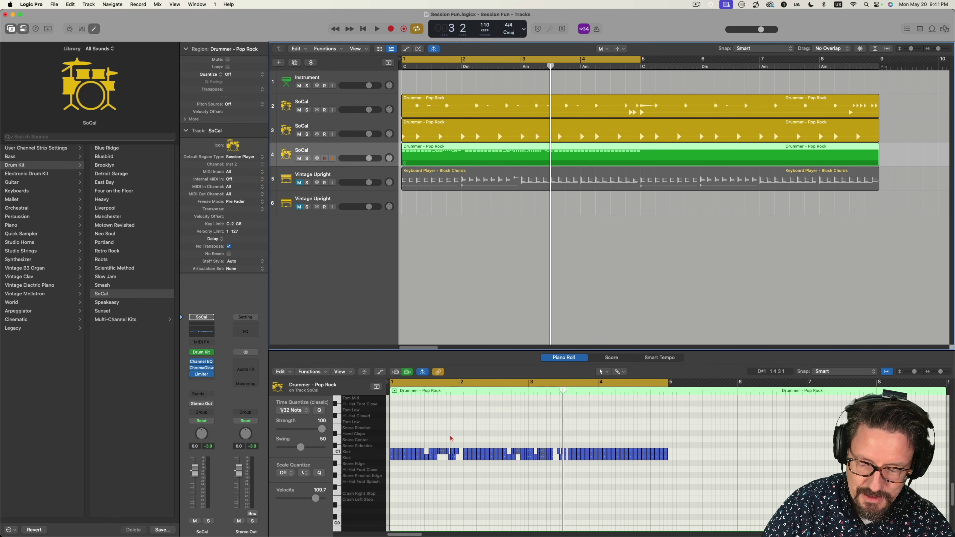
pyautogui.moveTo(450, 433)
pyautogui.mouseDown()
pyautogui.moveTo(485, 407)
pyautogui.moveTo(505, 440)
pyautogui.moveTo(543, 421)
pyautogui.moveTo(570, 435)
pyautogui.moveTo(619, 437)
pyautogui.mouseUp()
pyautogui.press('space')
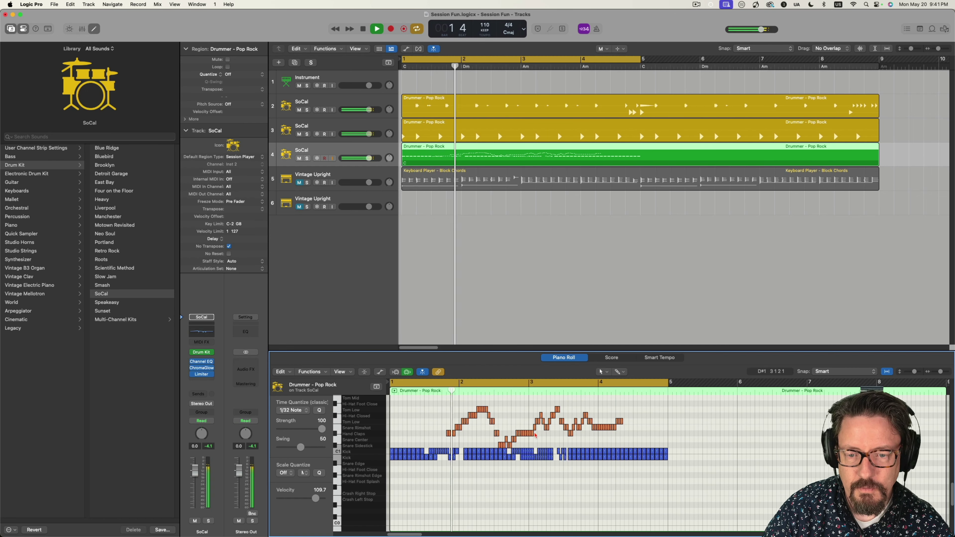
pyautogui.press('space')
pyautogui.press('super+z')
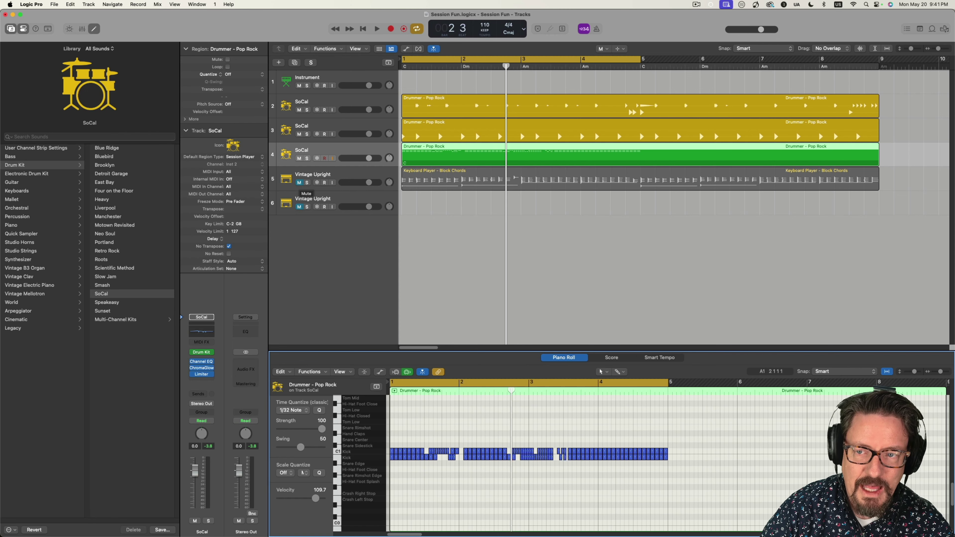
# Unmute the Vintage Upright track and select its Keyboard Player chords region with the Pointer tool.
pyautogui.click(299, 183)
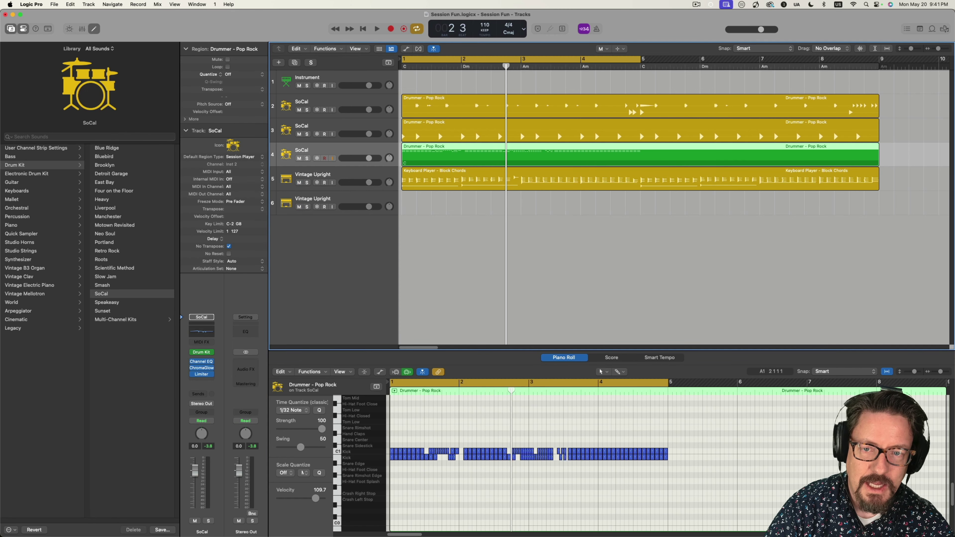
pyautogui.press('t')
pyautogui.press('t')
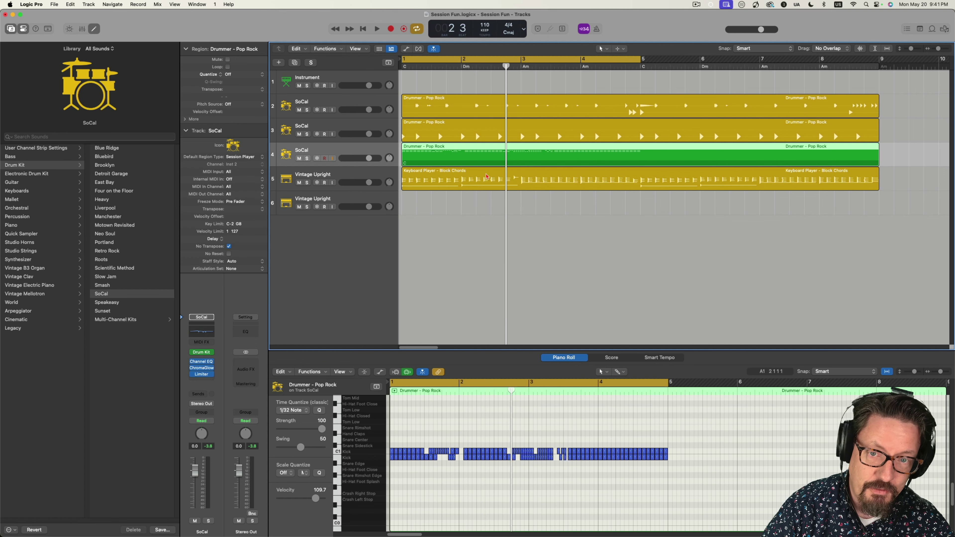
pyautogui.click(487, 176)
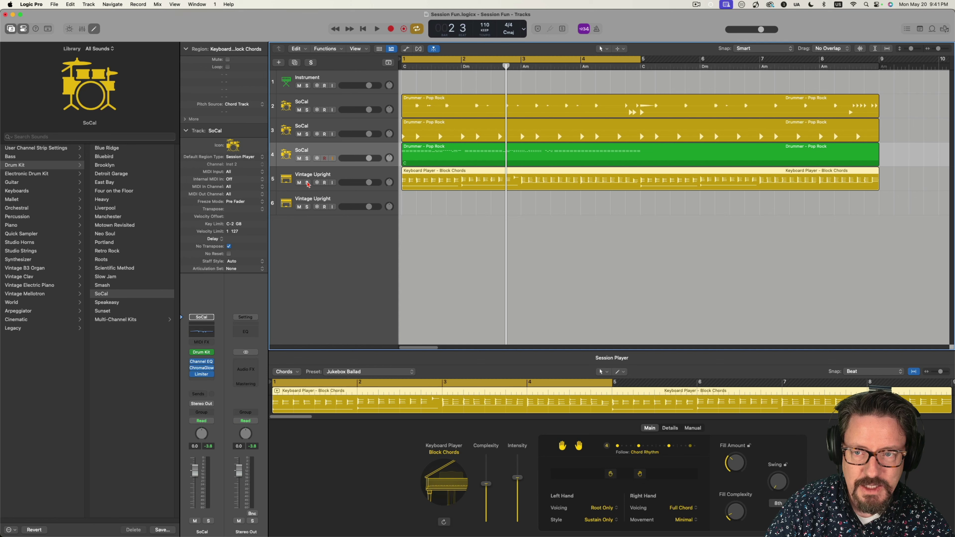
# Solo both Vintage Upright tracks, audition them, and show the chord region in the Piano Roll.
pyautogui.moveTo(307, 183); pyautogui.dragTo(307, 207)
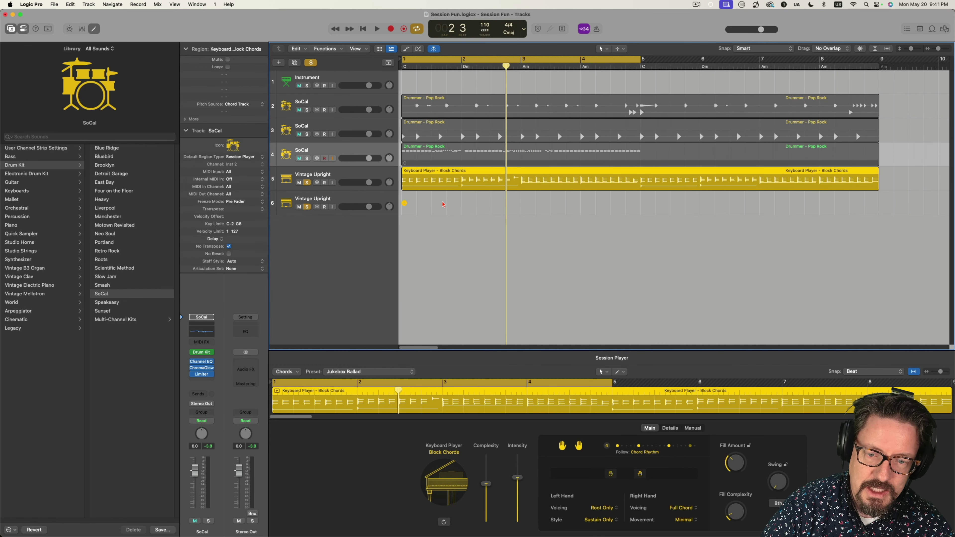
pyautogui.press('space')
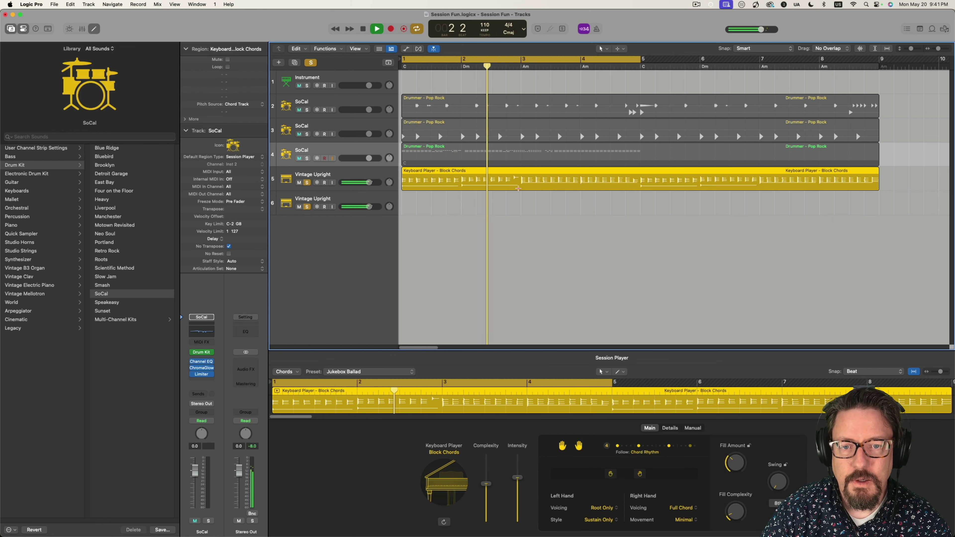
pyautogui.press('space')
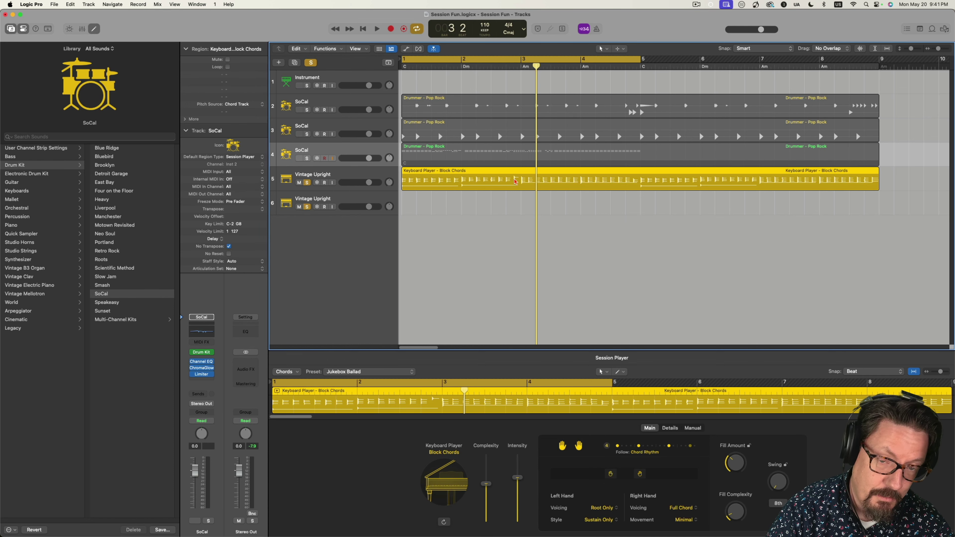
pyautogui.press('p')
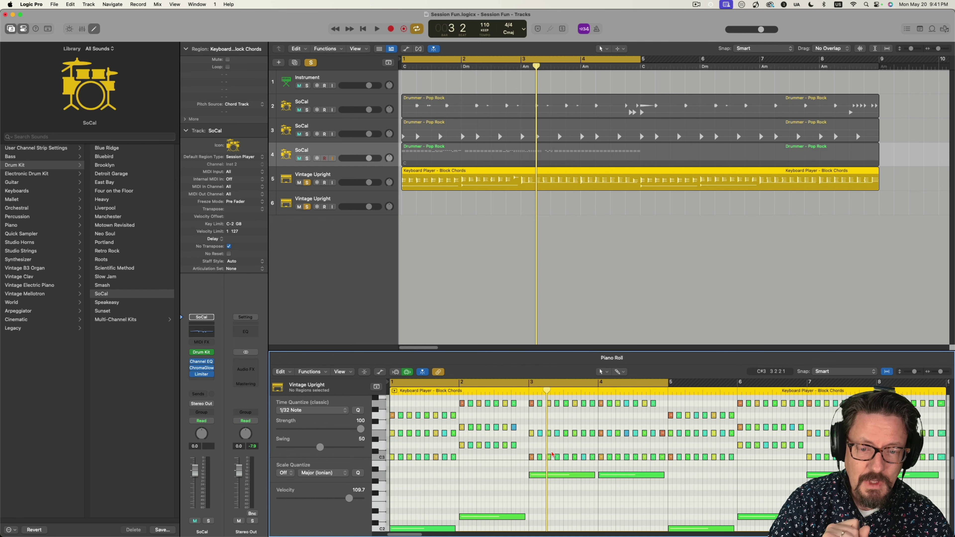
# Raise the C4 chord note to F#4 and audition the change from the start.
pyautogui.scroll(5, 552, 455)
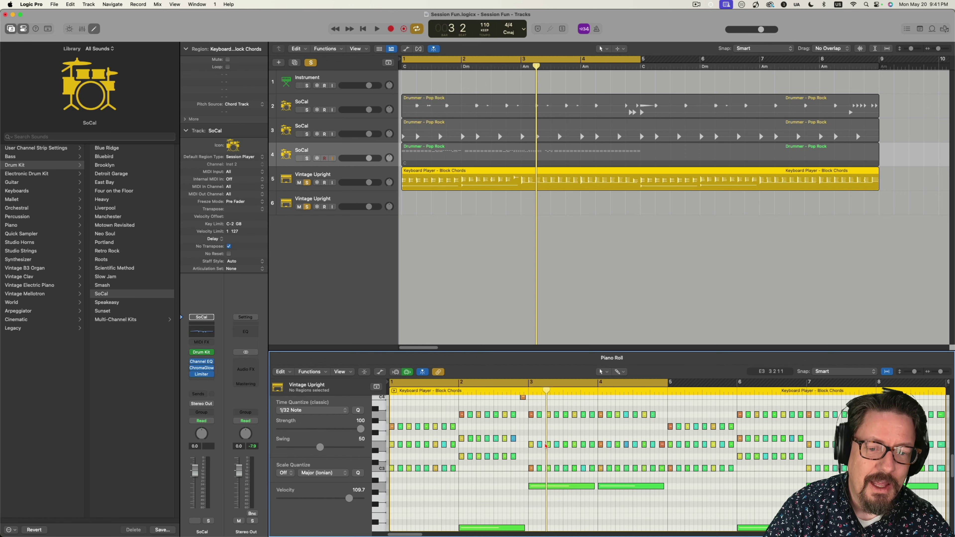
pyautogui.scroll(7, 545, 447)
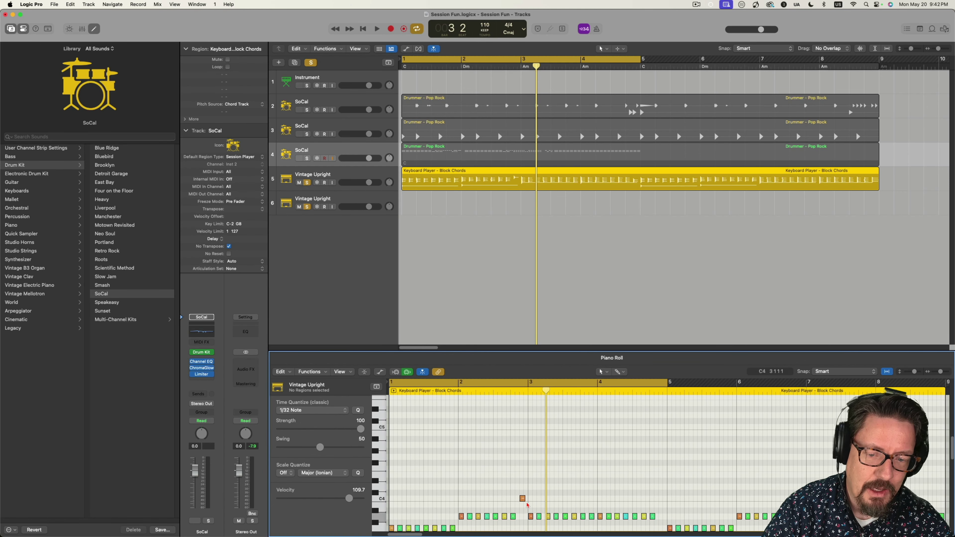
pyautogui.click(523, 499)
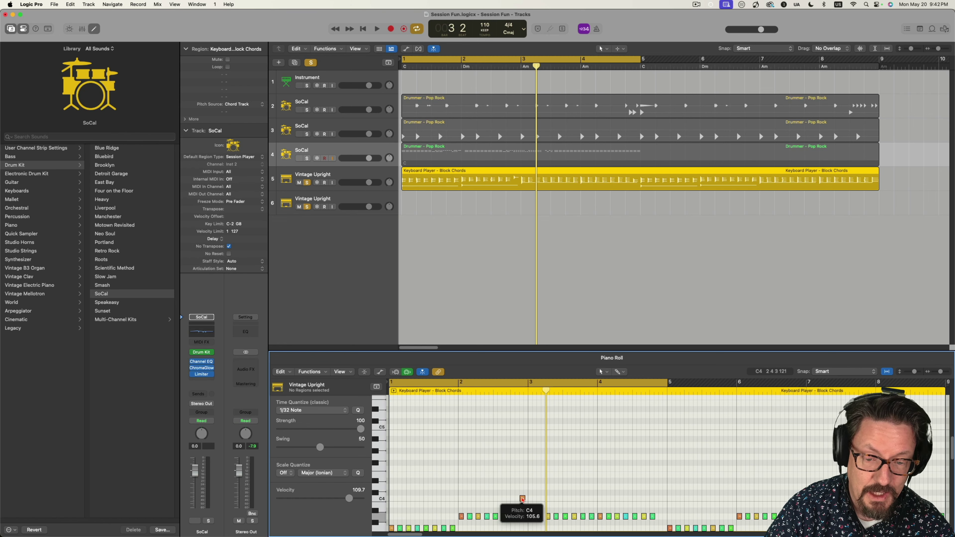
pyautogui.click(523, 499)
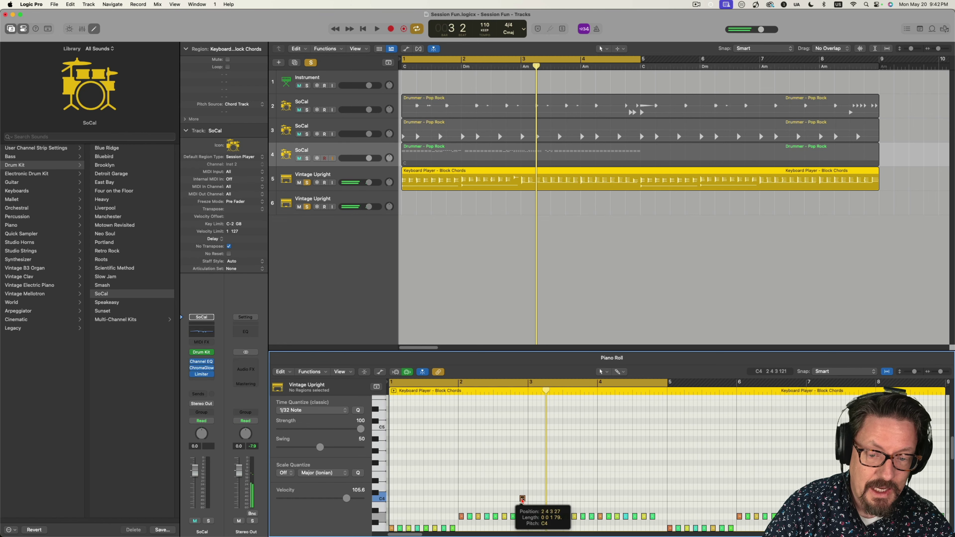
pyautogui.moveTo(522, 501); pyautogui.dragTo(524, 461)
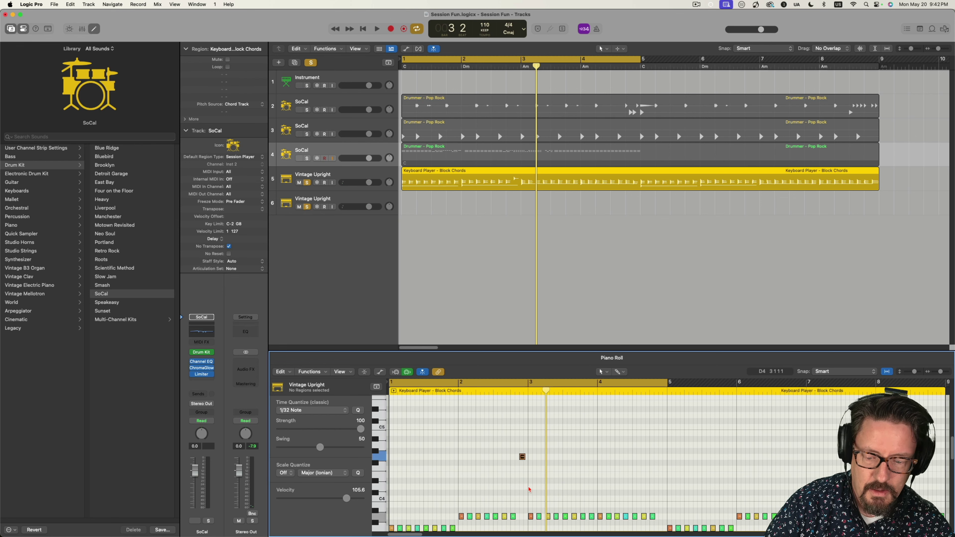
pyautogui.press('Return')
pyautogui.press('space')
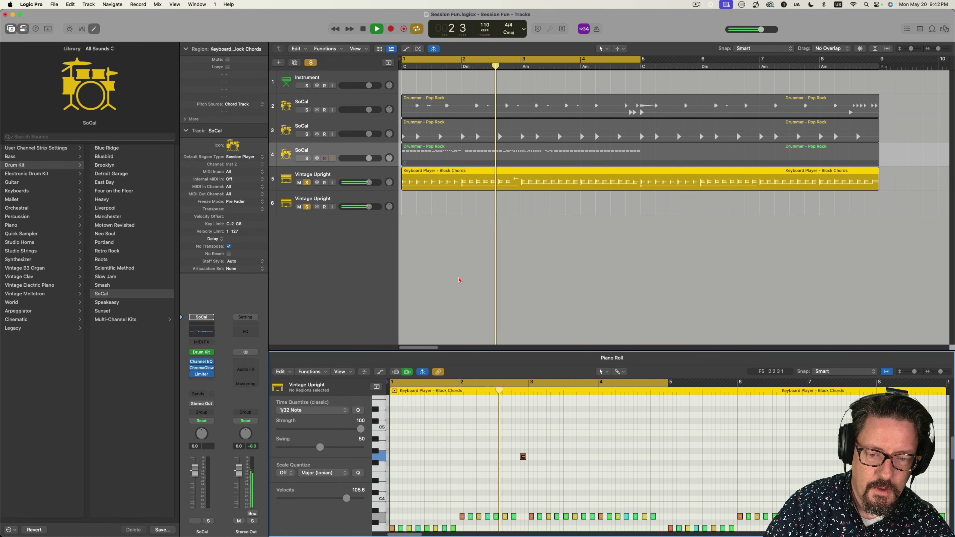
pyautogui.press('space')
# Lower the moved note a few semitones to E4, audition again, and close the Piano Roll.
pyautogui.moveTo(522, 456); pyautogui.dragTo(524, 478)
pyautogui.press('space')
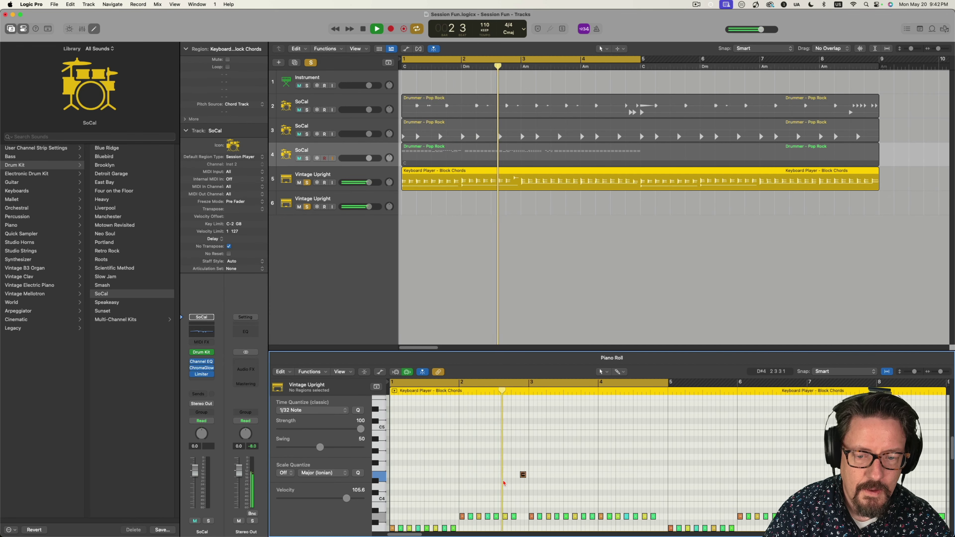
pyautogui.press('space')
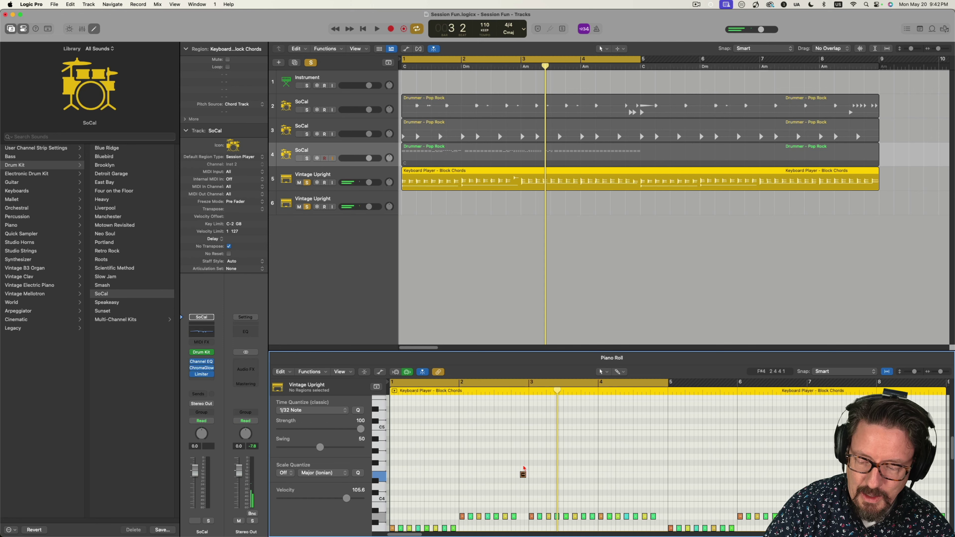
pyautogui.press('e')
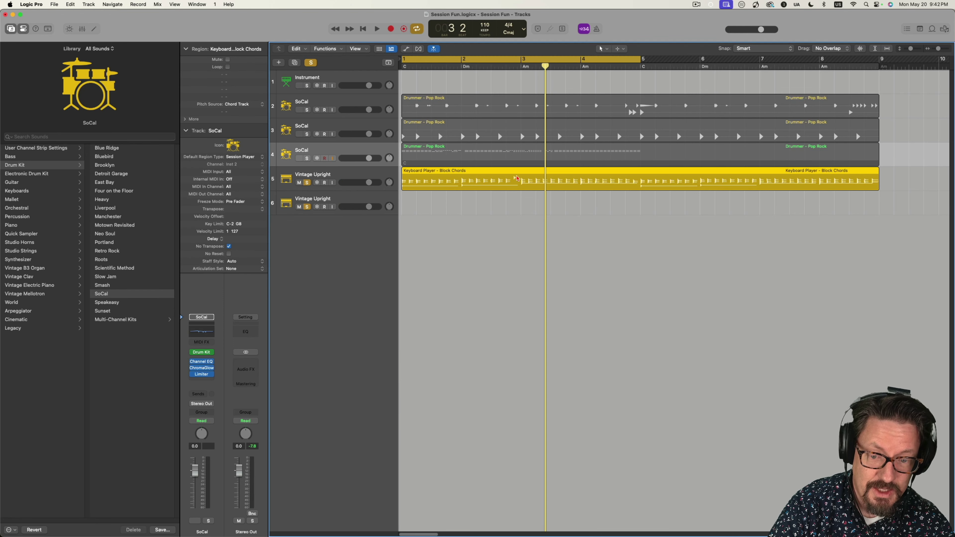
# Play the edited chords from the start, stop, then open the Keyboard Player – Block Chords region's Session Player settings.
pyautogui.press('Return')
pyautogui.press('space')
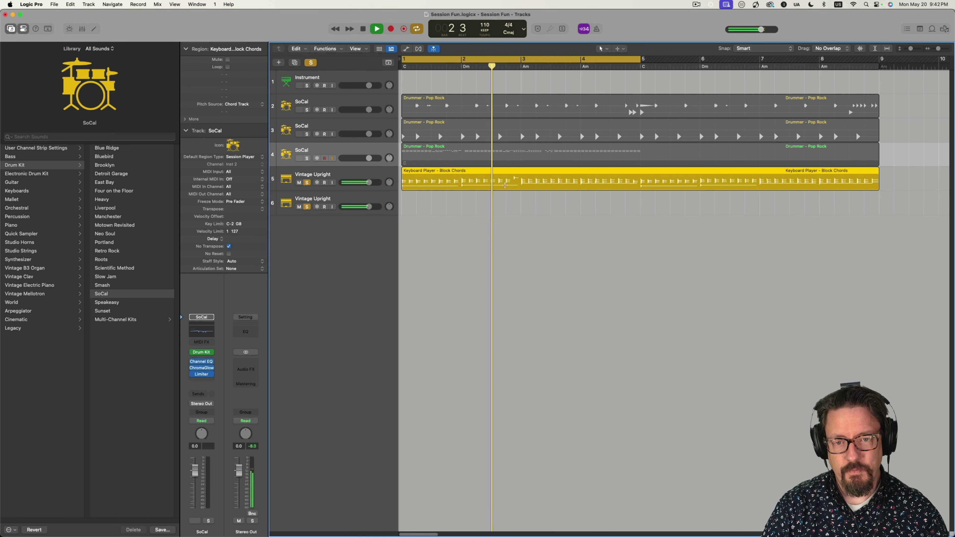
pyautogui.press('space')
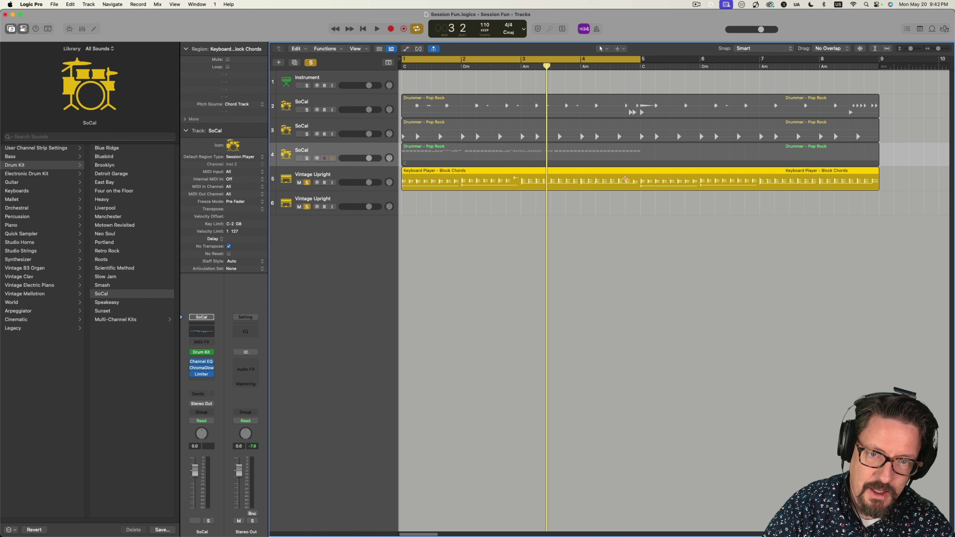
pyautogui.doubleClick(602, 173)
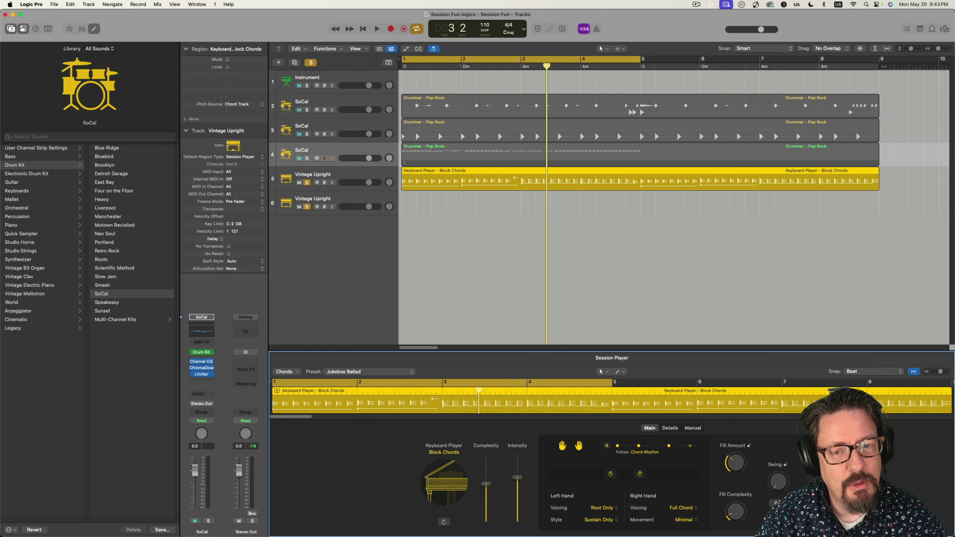
# Nudge the Keyboard Player's Complexity up slightly, play the regenerated chords, and close the bottom editor.
pyautogui.moveTo(489, 485); pyautogui.dragTo(490, 484)
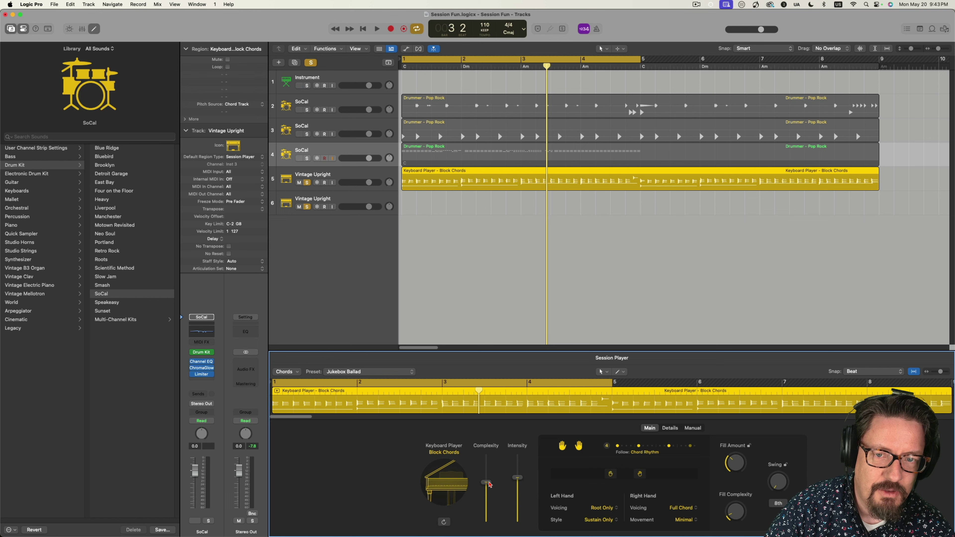
pyautogui.press('n')
pyautogui.press('space')
pyautogui.press('n')
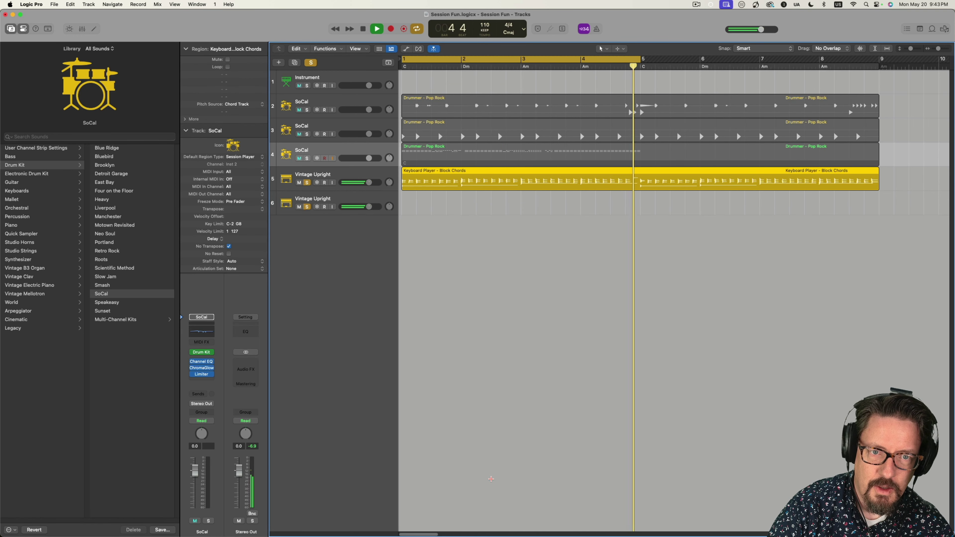
pyautogui.press('space')
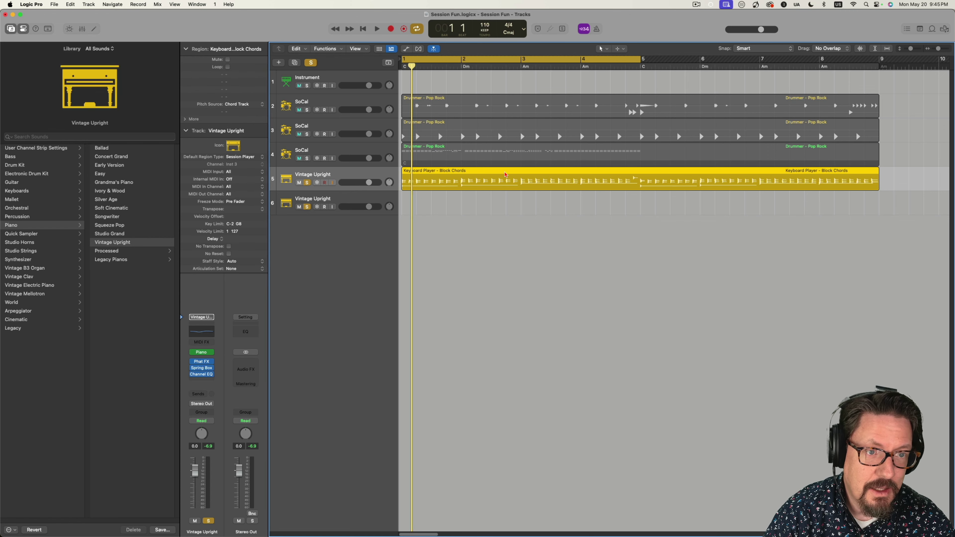
# Convert the Keyboard Player – Block Chords region to a MIDI region from its context menu.
pyautogui.rightClick(506, 174)
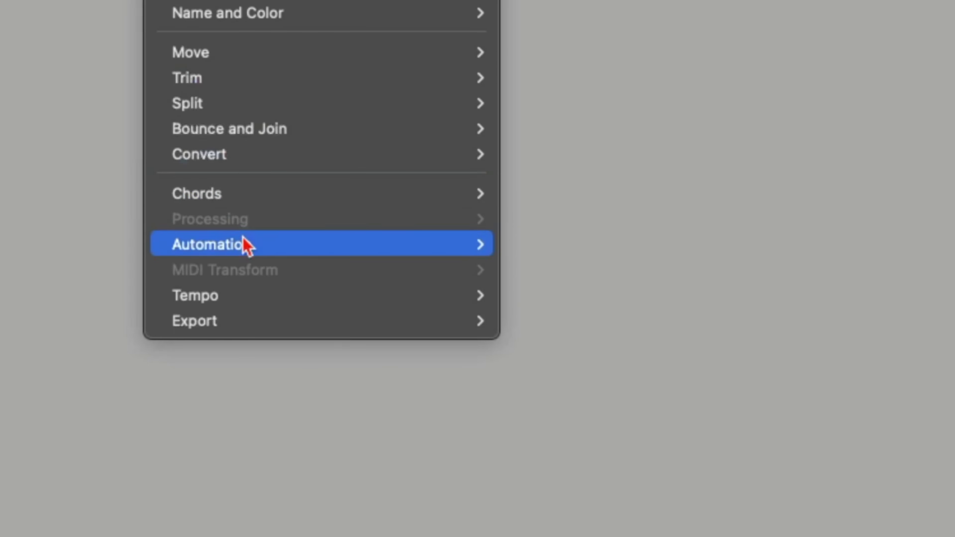
pyautogui.moveTo(532, 326)
pyautogui.moveTo(257, 152)
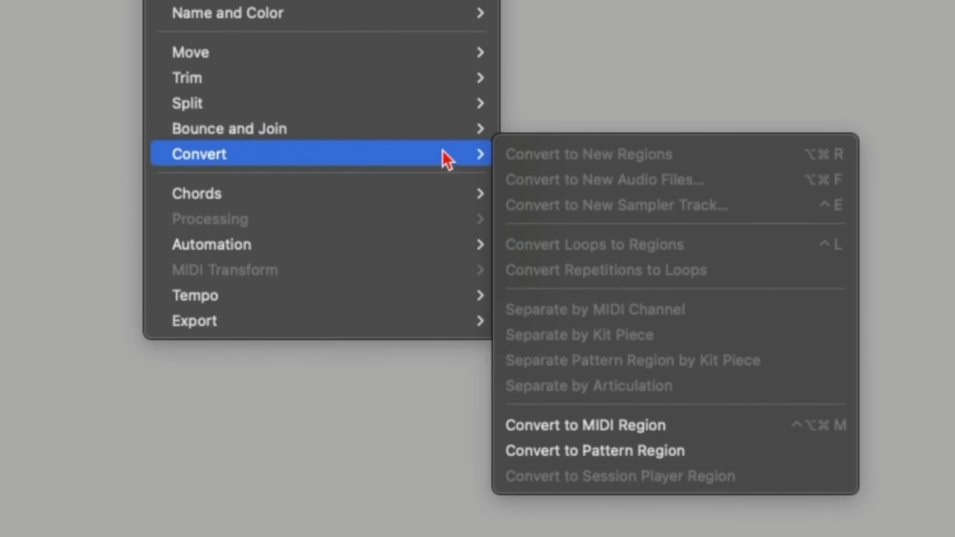